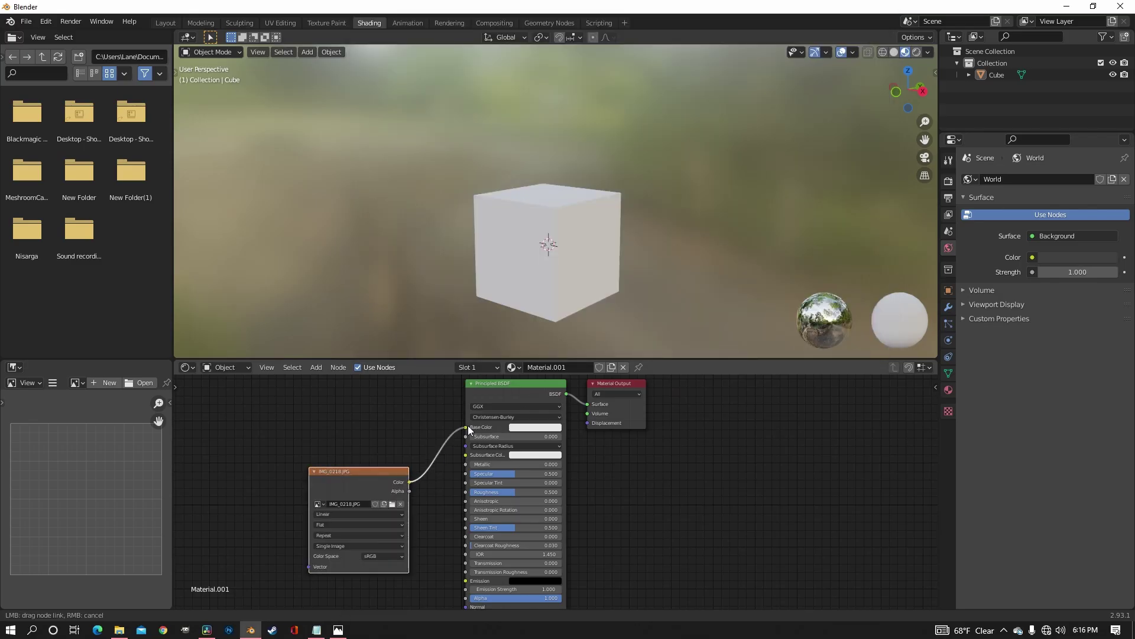
Step: Connect the IMG_0218.JPG texture's color to the shader's Base Color and add a second material slot with a new material
left_click_drag(469, 430, 466, 427)
middle_click_drag(626, 246, 591, 271)
left_click(948, 390)
left_click(1124, 180)
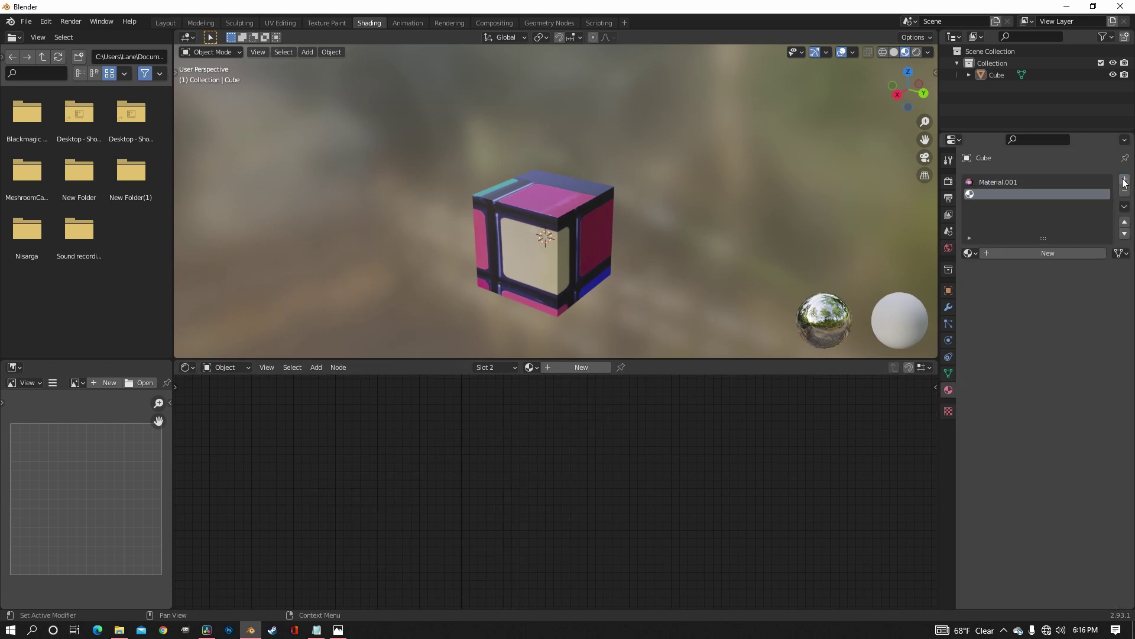
left_click(1064, 253)
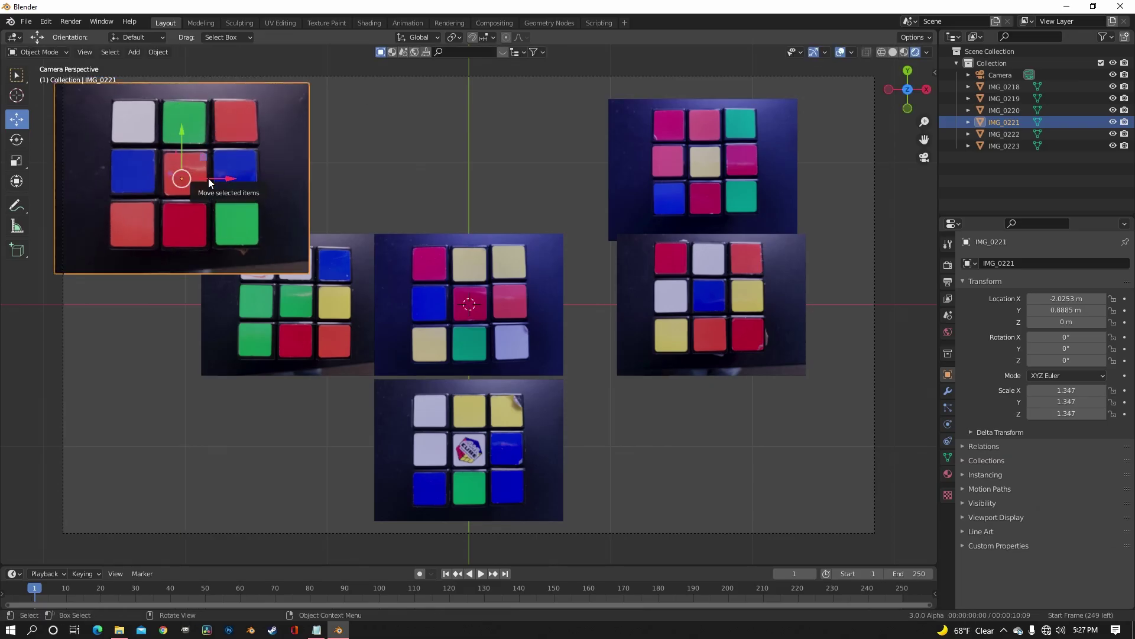
Step: Move and scale the Rubik's cube photo planes in the camera view to arrange the six photos as one texture map
left_click_drag(287, 265, 287, 376)
key("s")
left_click(260, 419)
left_click_drag(339, 419, 262, 419)
left_click(469, 278)
left_click_drag(469, 260, 469, 125)
key("s")
left_click(469, 112)
left_click(548, 419)
left_click(709, 305)
key("g")
key("s")
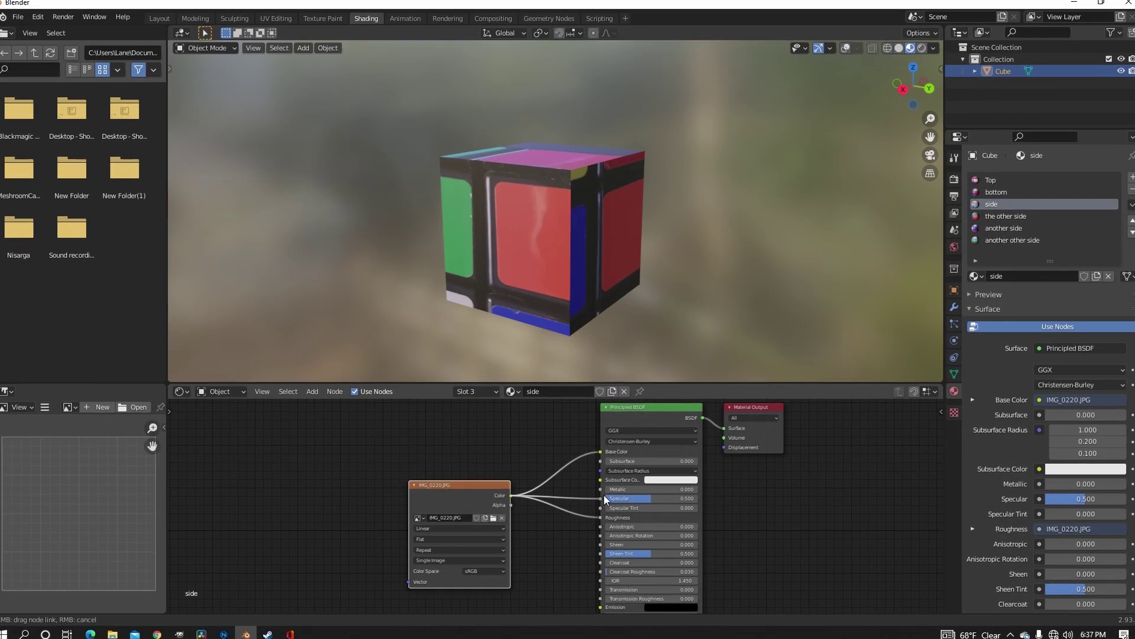
Step: Connect the IMG_0220.JPG color to Specular in the "side" material and the IMG_0221.JPG color to Roughness in "the other side" material
left_click_drag(604, 495, 606, 498)
middle_click_drag(583, 506, 551, 500)
left_click(1028, 216)
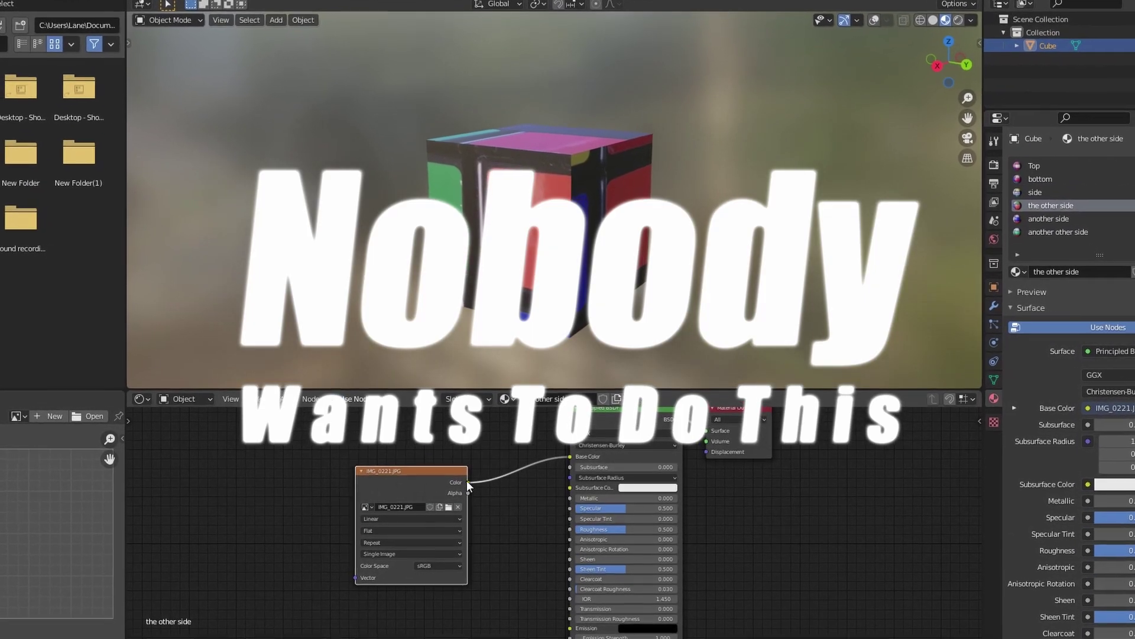
left_click_drag(470, 479, 570, 526)
left_click_drag(469, 479, 568, 523)
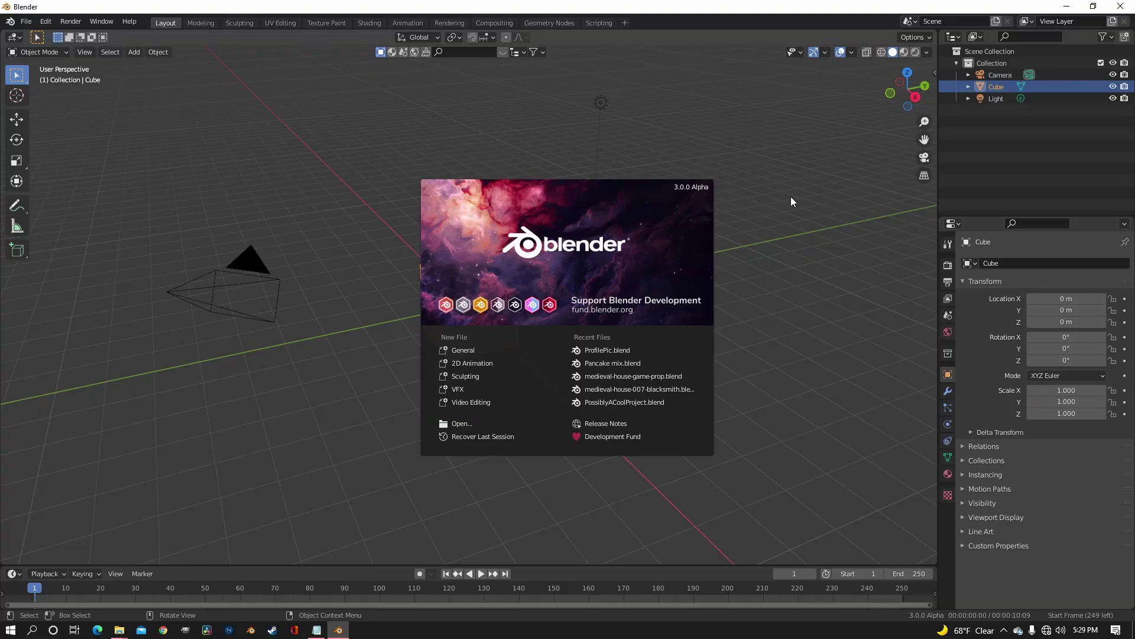
Step: Dismiss the splash screen and delete the default light and camera, keeping only the cube
left_click(793, 201)
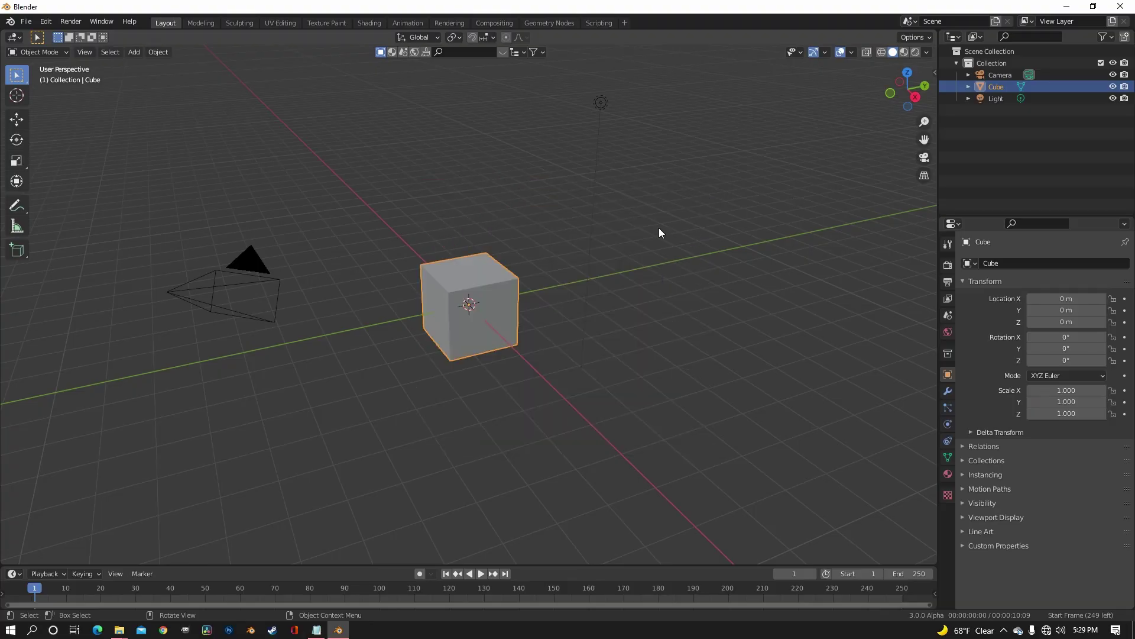
middle_click_drag(585, 243, 582, 266)
left_click(662, 95)
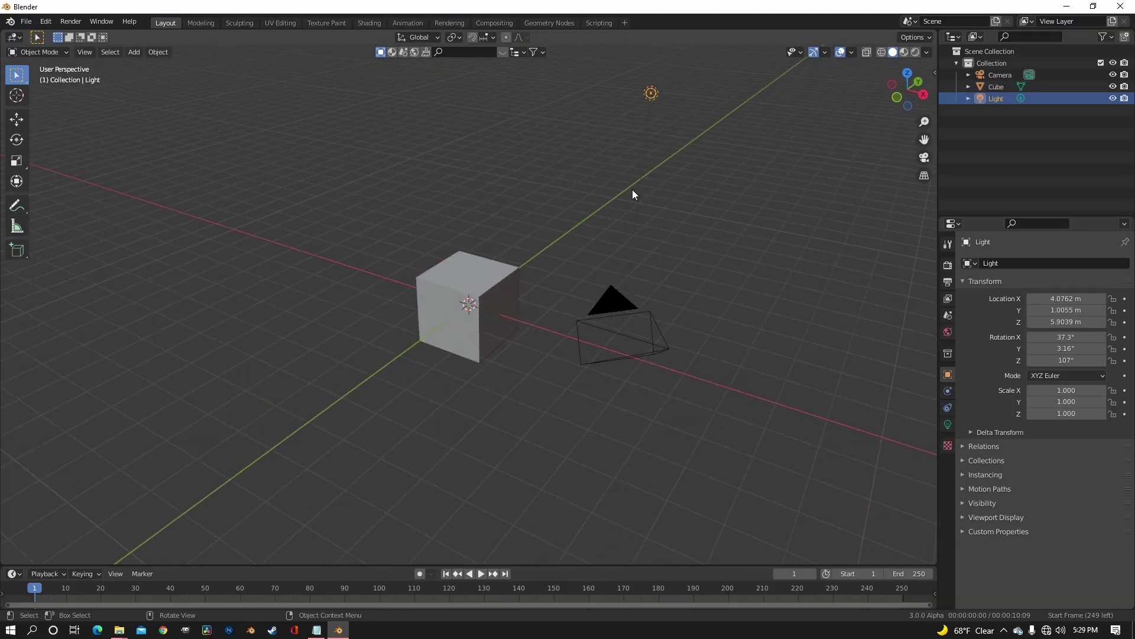
key("x")
left_click(616, 289)
scroll(616, 289, "up", 5)
middle_click_drag(561, 323, 518, 272)
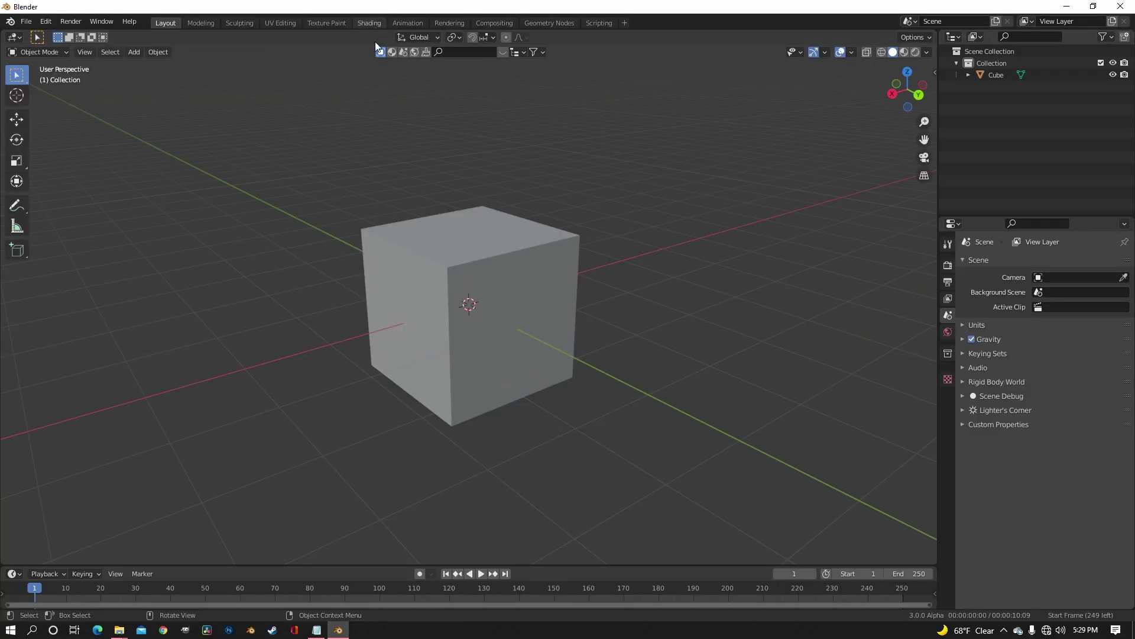
Step: Open the Shading workspace and add the Rubix cube texture map.png image from the Pictures folder to the cube's material nodes
left_click(369, 22)
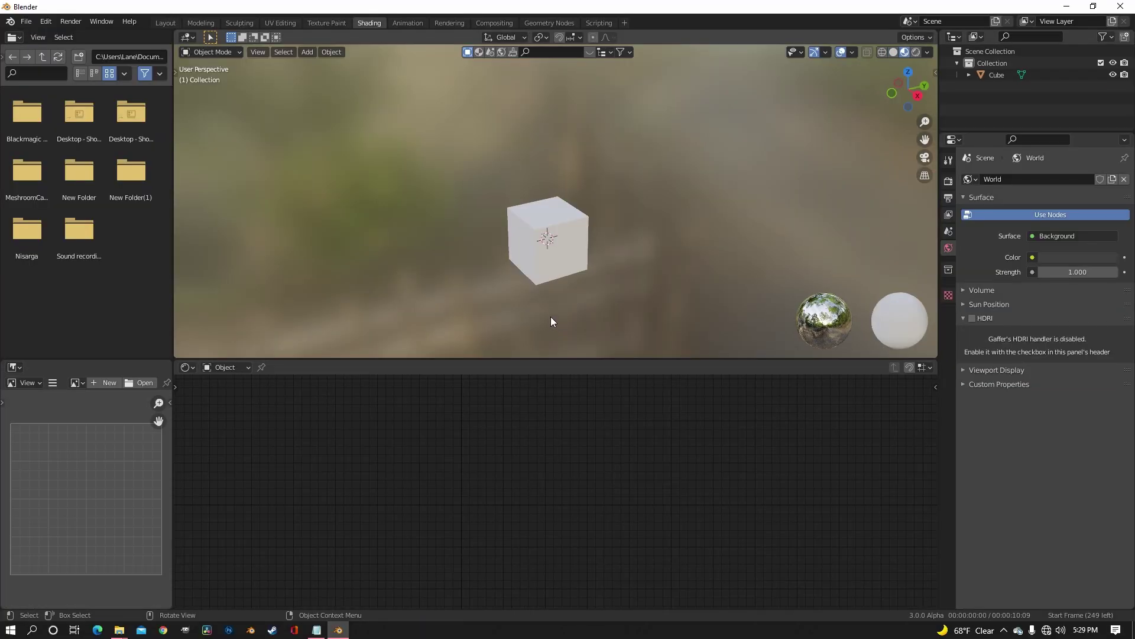
left_click(534, 292)
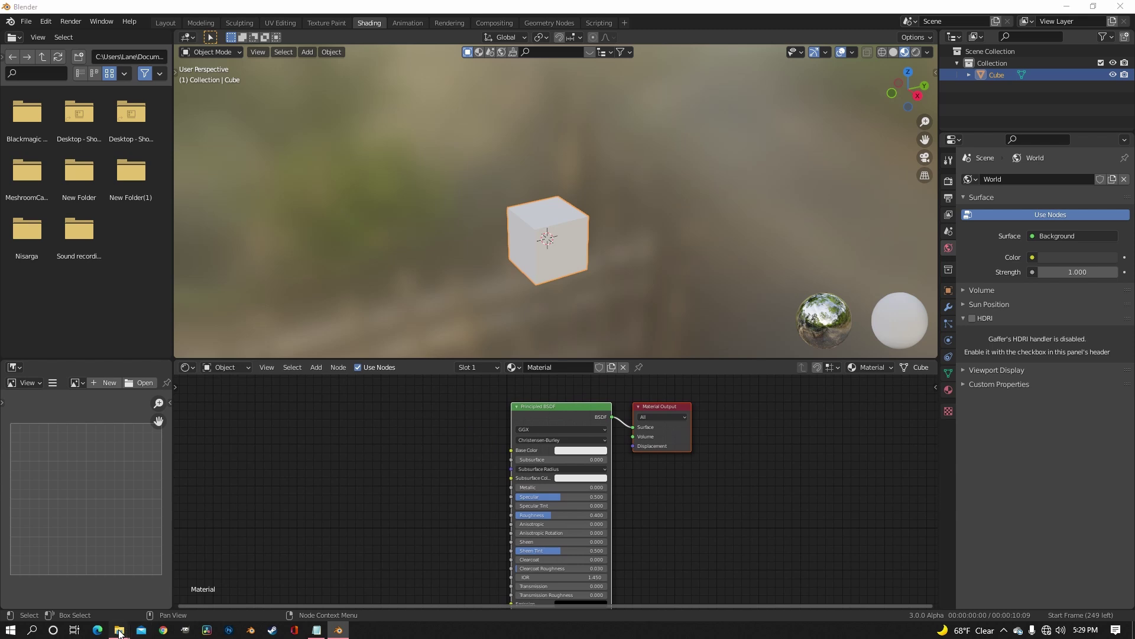
mouse_move(119, 631)
left_click(67, 582)
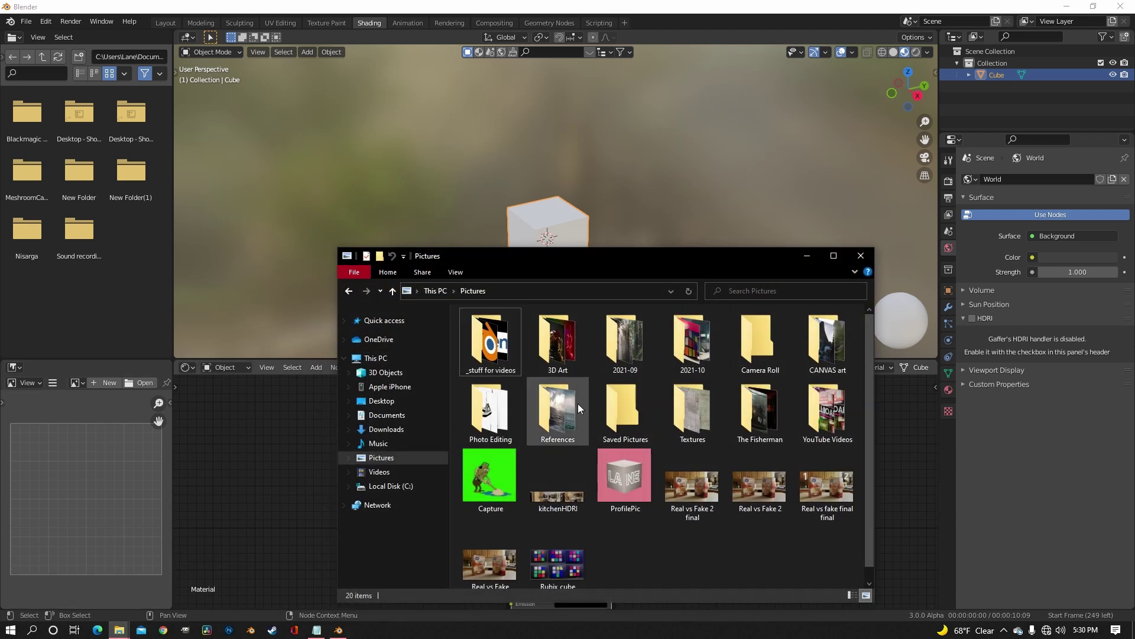
left_click_drag(558, 565, 239, 524)
left_click(806, 255)
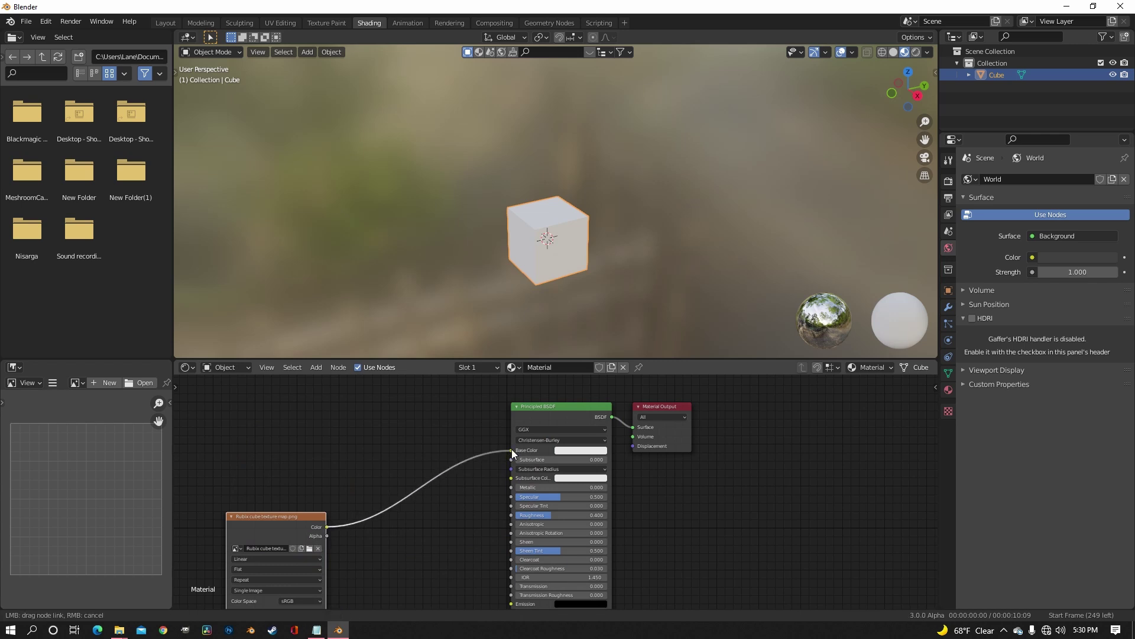
Step: Connect the texture map's color output to the Base Color of the Principled BSDF and inspect the textured cube
left_click_drag(512, 448, 512, 449)
scroll(512, 449, "up", 2)
scroll(563, 275, "up", 3)
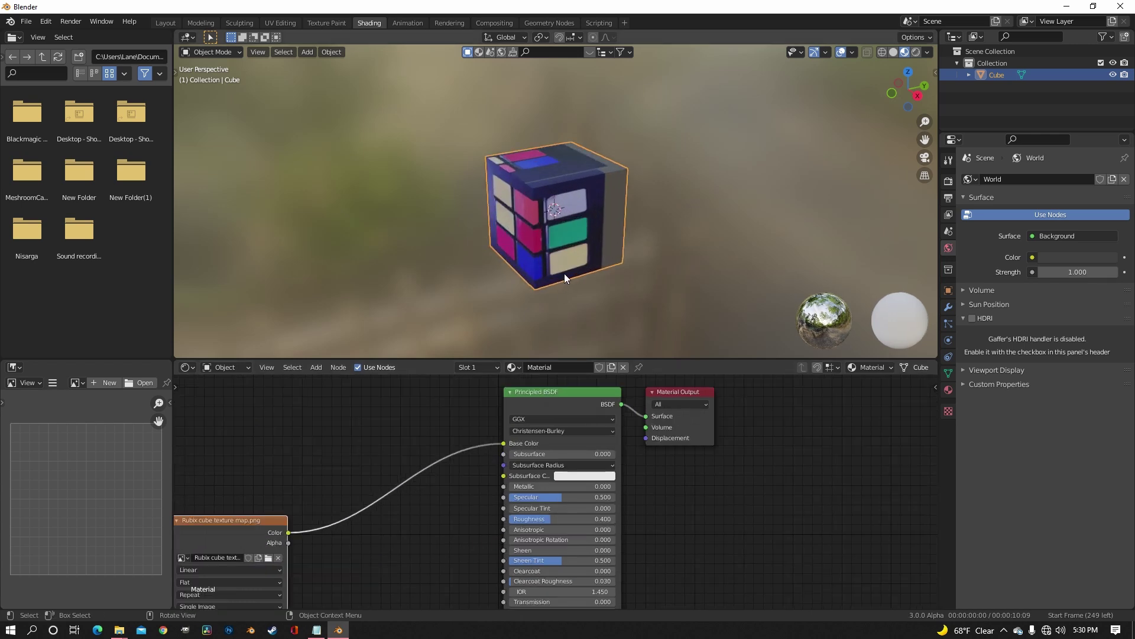
middle_click_drag(564, 277, 593, 243)
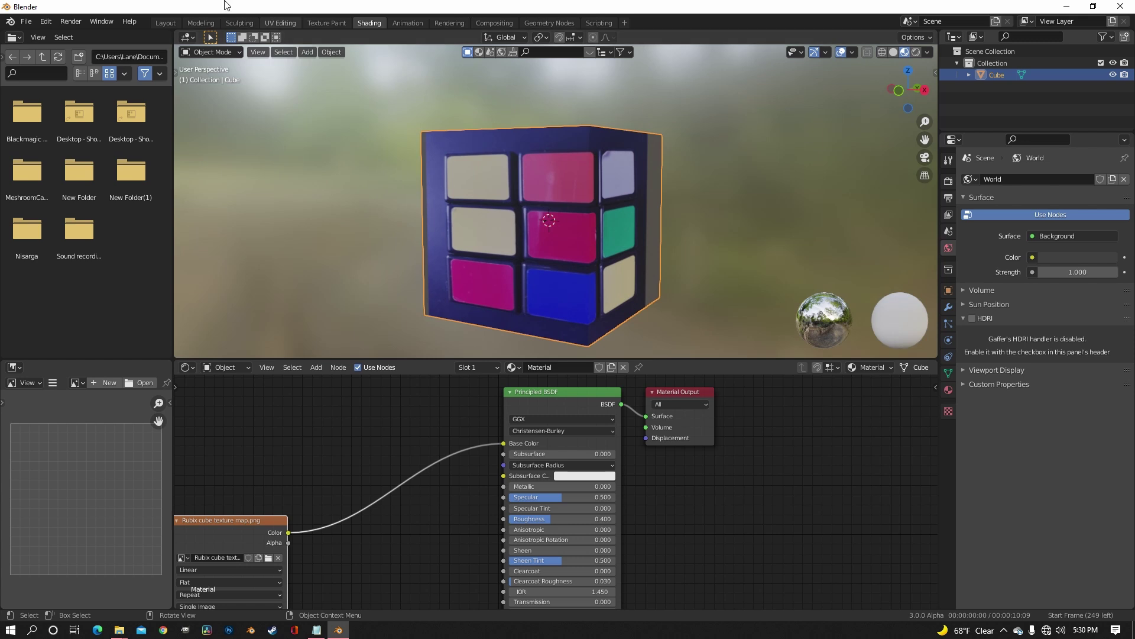
Step: In the UV Editing workspace, scale and move the cube's right face UVs to fit the photo side with the Rubik's logo
left_click(278, 22)
scroll(361, 461, "down", 1)
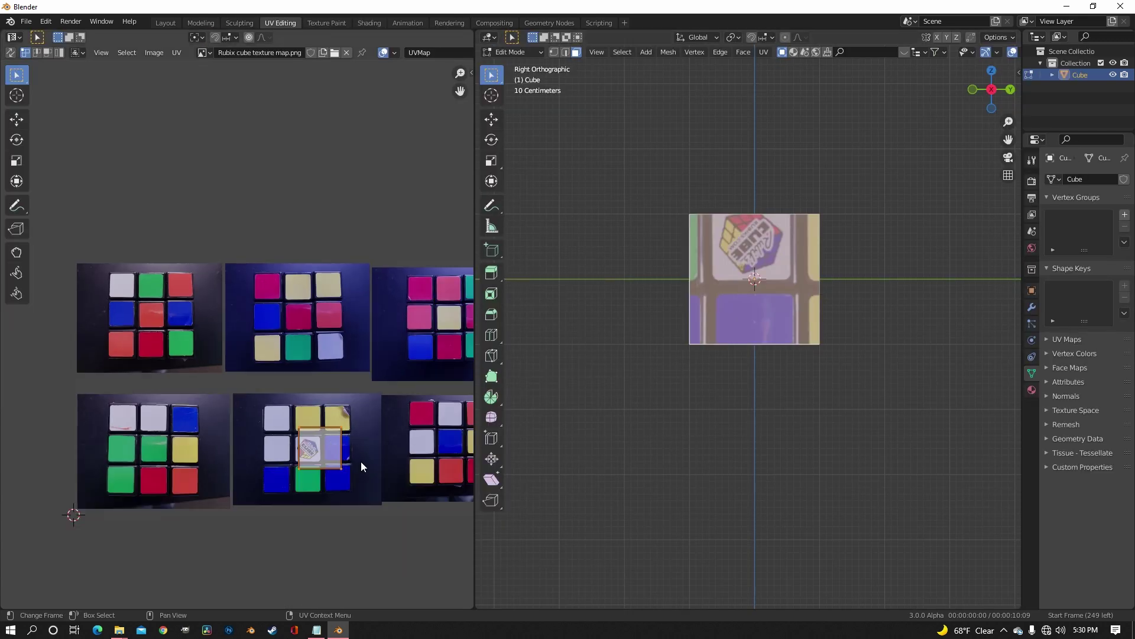
scroll(258, 360, "up", 1)
scroll(257, 360, "up", 2)
key("s")
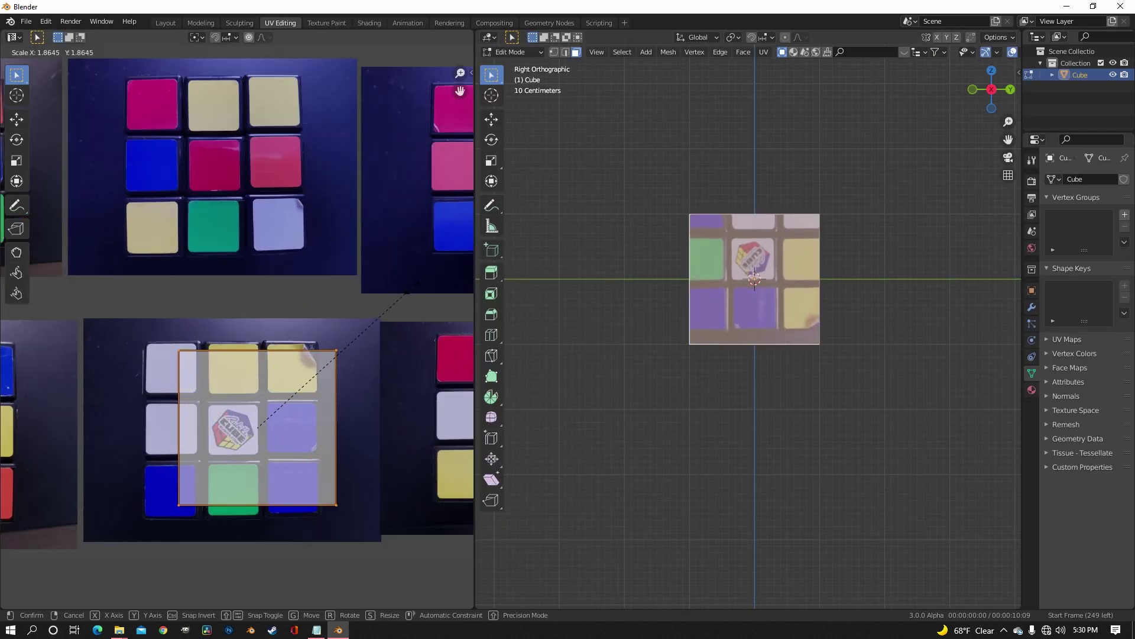
left_click(413, 286)
key("g")
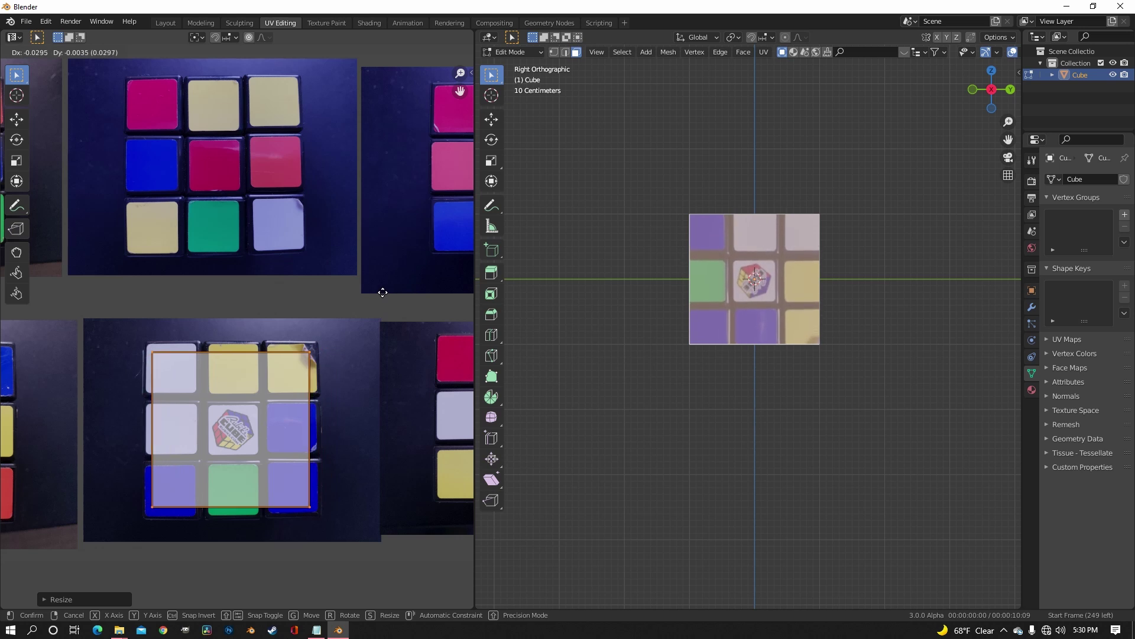
left_click(383, 292)
key("s")
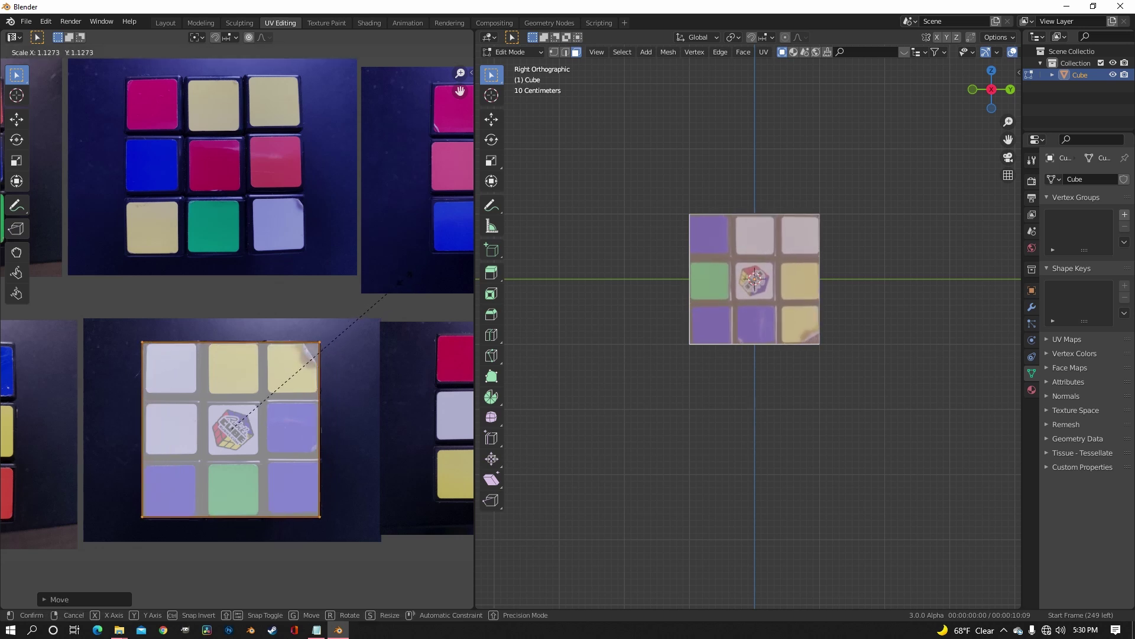
left_click(409, 277)
key("g")
left_click(413, 284)
Step: Scale, move and rotate the back face's UVs to fit the photo side with the blue centre tile
key("s")
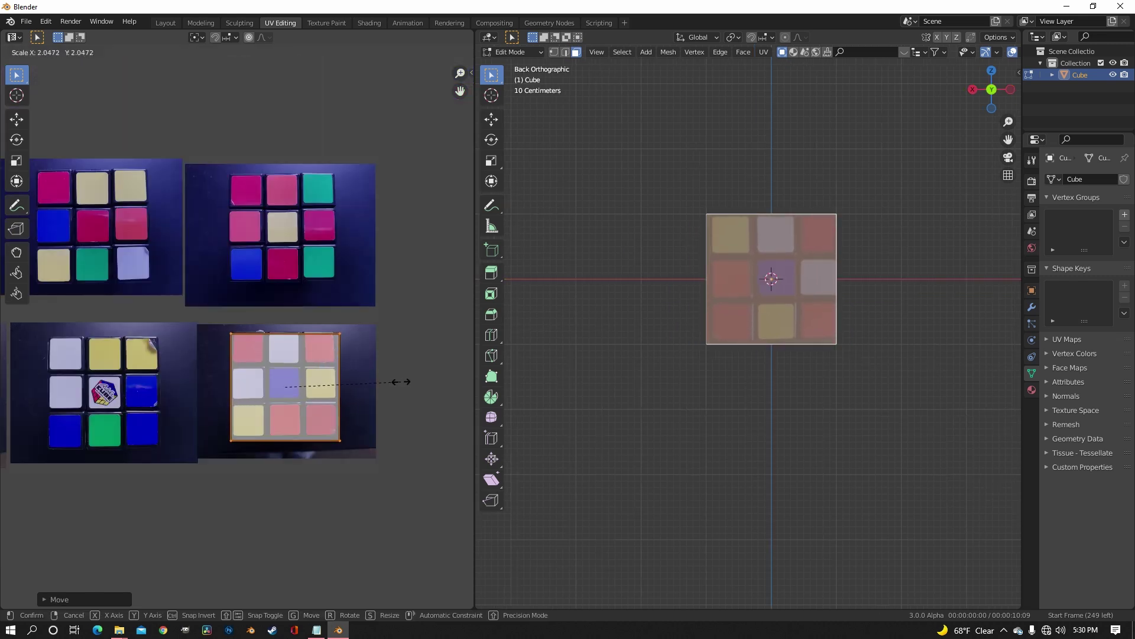
left_click(403, 382)
key("g")
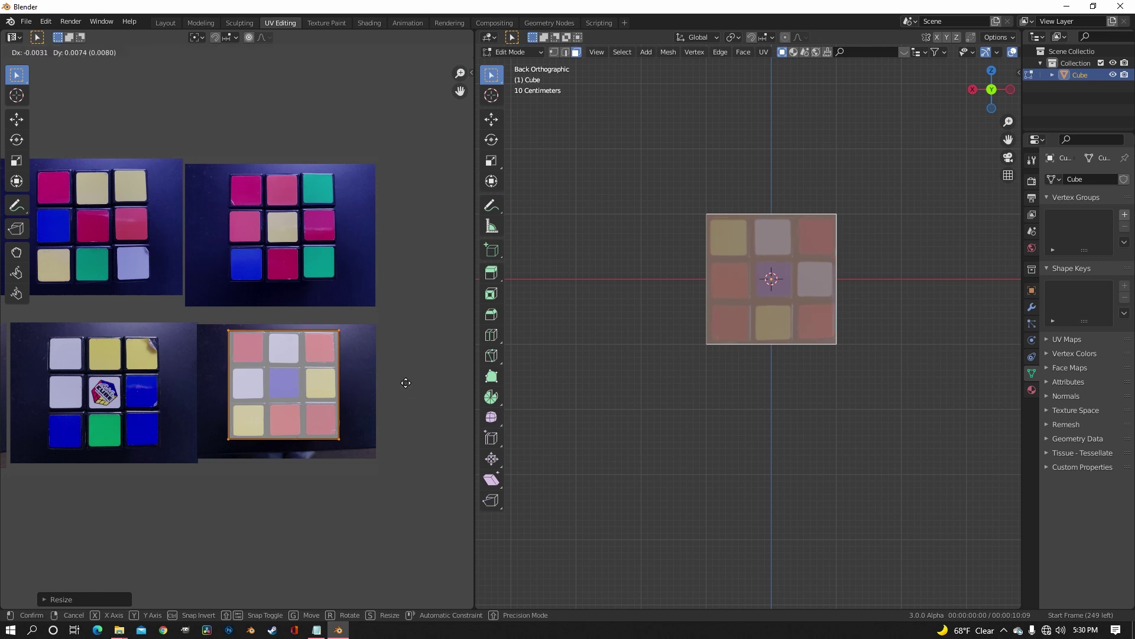
left_click(406, 383)
key("s")
key("r")
left_click(415, 348)
key("g")
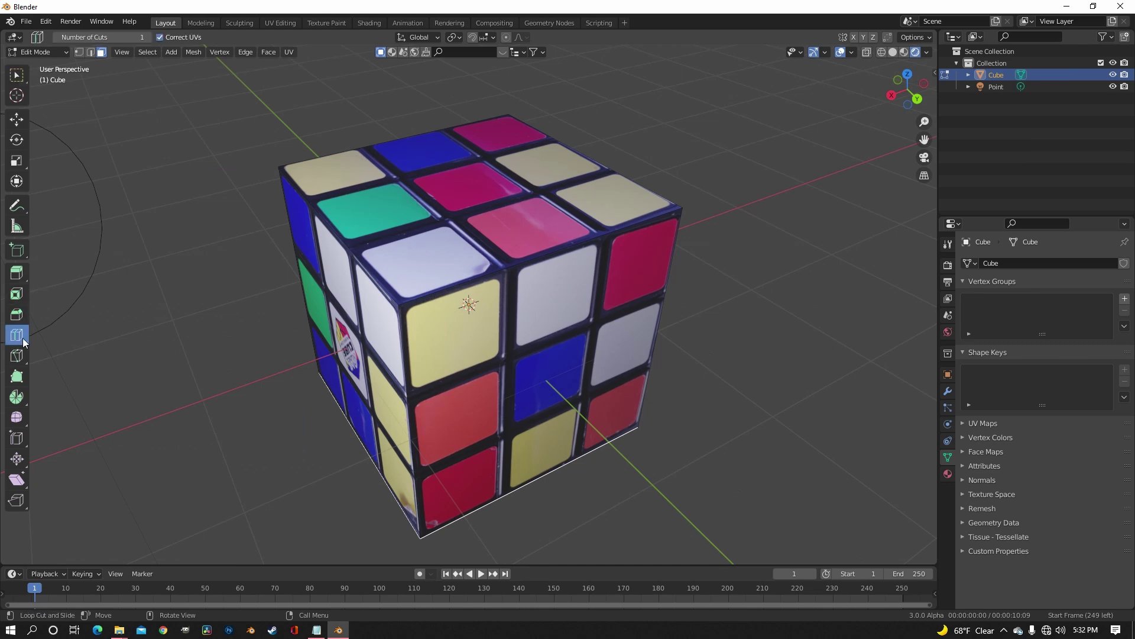
Step: Switch the viewport to Material Preview and add loop cuts along the vertical gaps between the cube's tiles
middle_click_drag(474, 393, 475, 393)
left_click(904, 52)
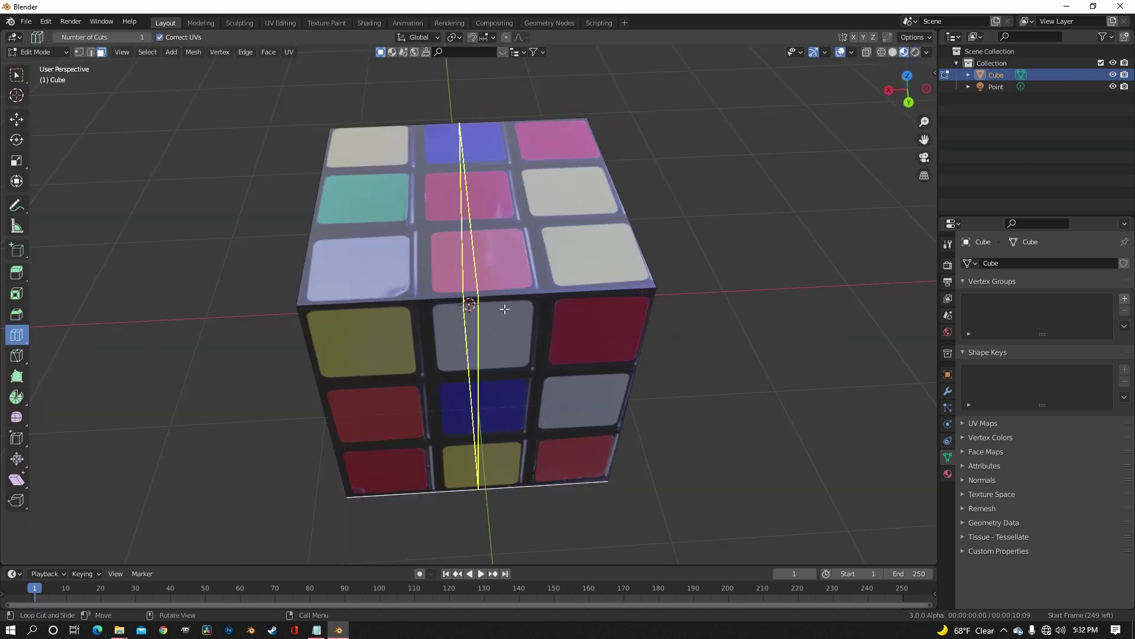
scroll(497, 322, "up", 1)
middle_click_drag(497, 322, 525, 324, "shift")
left_click_drag(522, 326, 442, 333)
middle_click_drag(441, 332, 229, 319, "shift")
left_click(403, 258)
middle_click_drag(458, 287, 566, 289)
left_click_drag(566, 289, 490, 296)
Step: Add loop cuts around the cube along the horizontal gaps between the tile rows
middle_click_drag(549, 320, 524, 337)
left_click_drag(542, 385, 548, 367)
middle_click_drag(547, 368, 688, 300)
left_click_drag(666, 310, 678, 240)
left_click(678, 239)
middle_click_drag(677, 240, 330, 130)
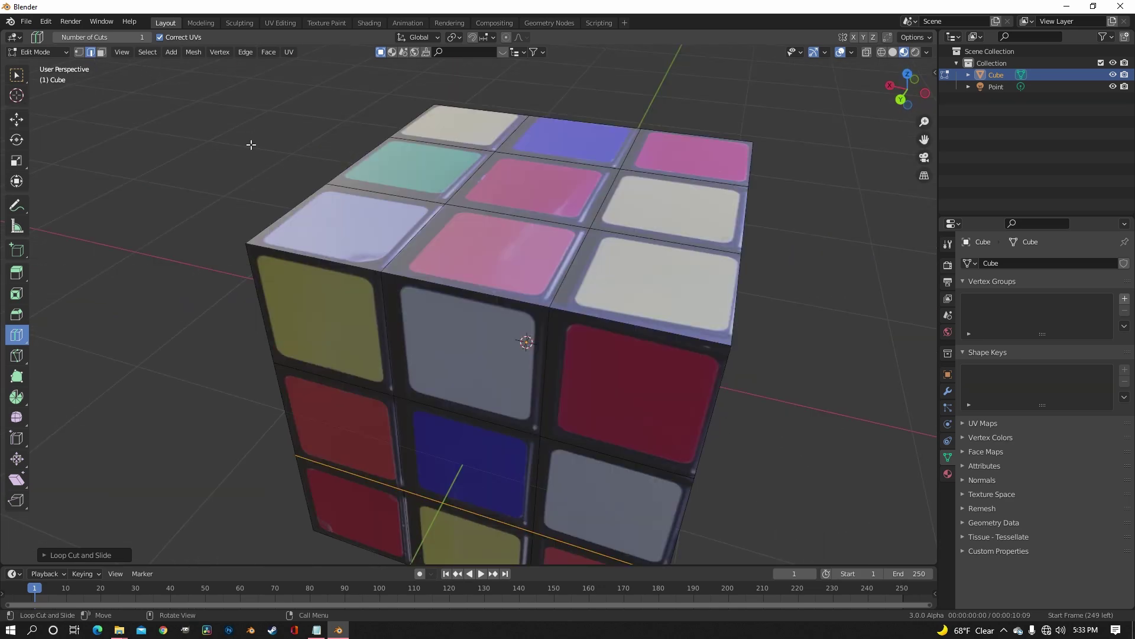
Step: Add further loop cuts on both sides of each gap line, close to the edges of the coloured tiles
middle_click_drag(406, 207, 426, 212)
left_click_drag(426, 212, 483, 208)
left_click_drag(495, 210, 585, 220)
middle_click_drag(615, 228, 603, 231)
left_click_drag(638, 235, 565, 239)
middle_click_drag(585, 248, 438, 249)
left_click_drag(507, 213, 476, 217)
left_click_drag(521, 222, 585, 228)
left_click_drag(661, 238, 602, 244)
middle_click_drag(641, 387, 619, 314)
left_click_drag(524, 288, 510, 359)
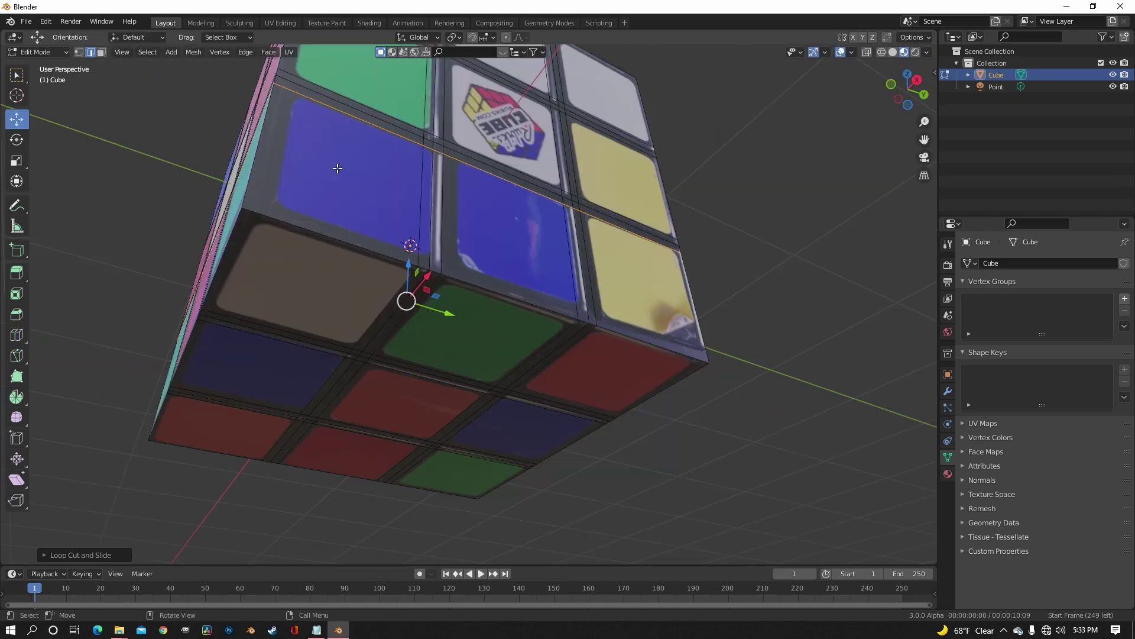
Step: Select the middle edge loops of all the gaps between the tiles and hide the viewport overlays
middle_click_drag(337, 167, 400, 219)
left_click(399, 125, "alt")
middle_click_drag(459, 165, 477, 237)
left_click(590, 158, "alt+shift")
middle_click_drag(591, 158, 498, 210)
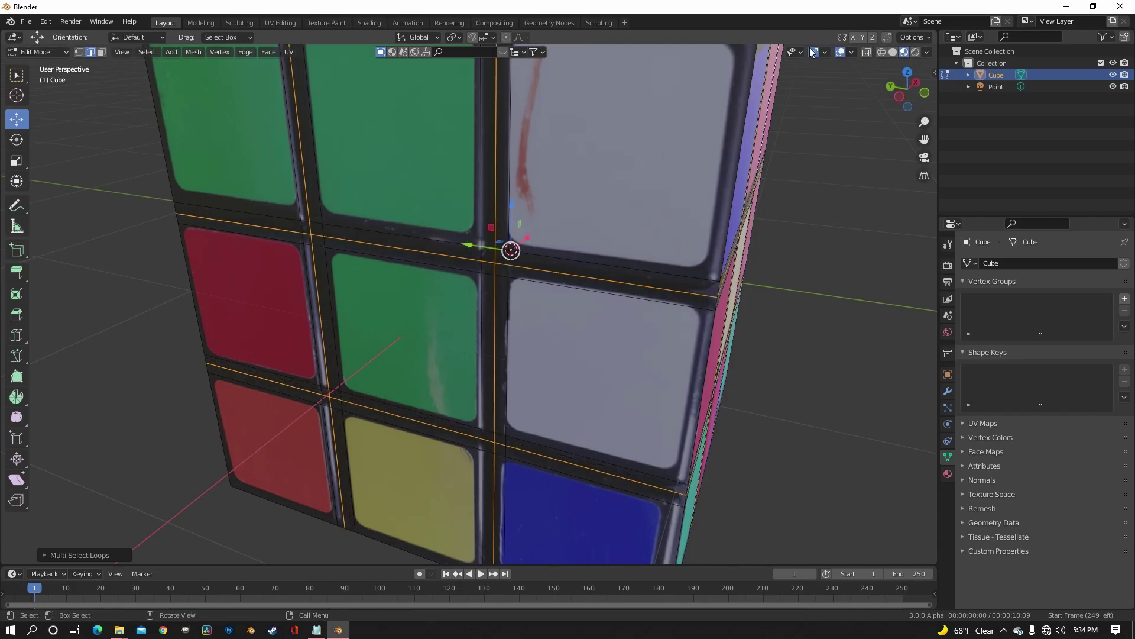
left_click(841, 52)
scroll(742, 109, "down", 3)
key("s")
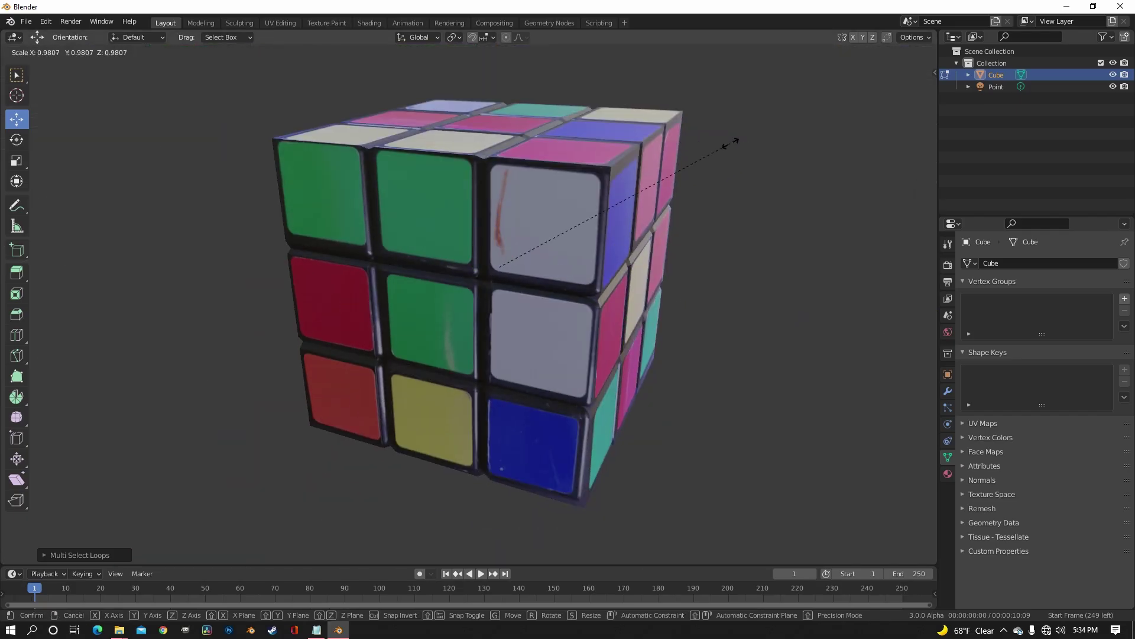
right_click(734, 146)
key("s")
right_click(725, 143)
Step: Scale the selected gap edge loops inward to about 0.977 to form grooves between the tiles
key("s")
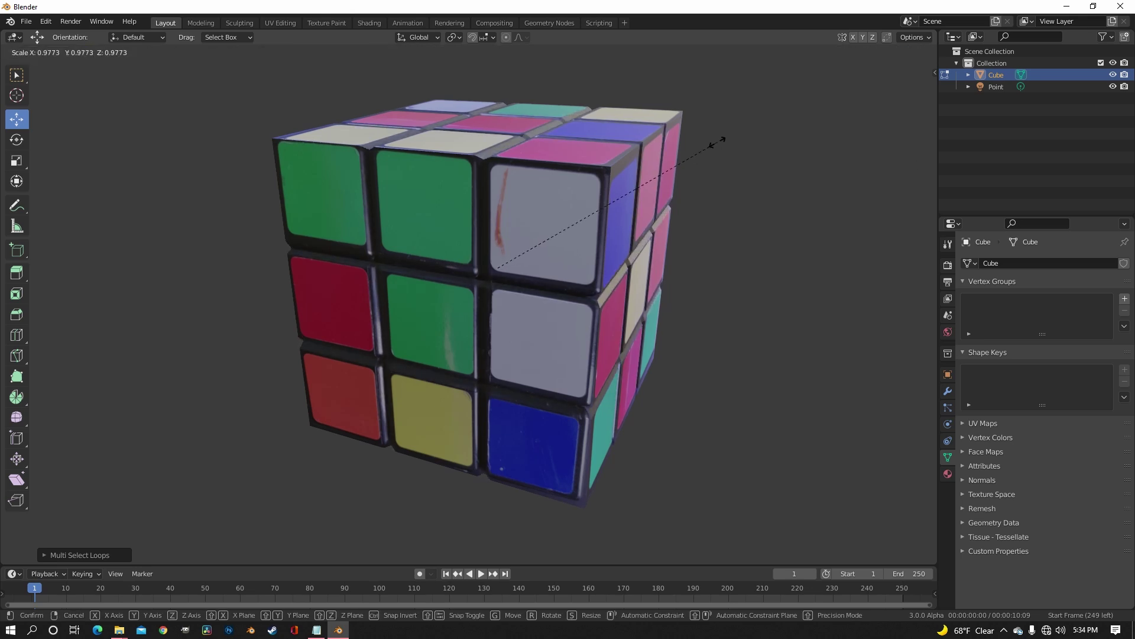
left_click(718, 143)
middle_click_drag(717, 145, 652, 120)
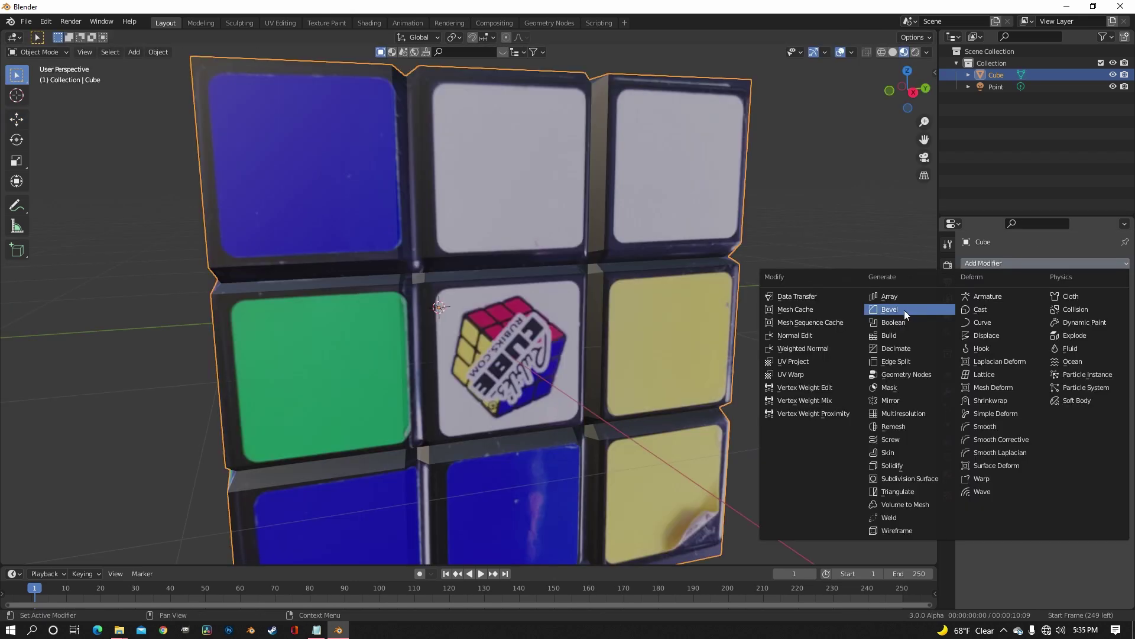
Step: Add an edge Bevel modifier to the cube and increase its number of segments
left_click(904, 310)
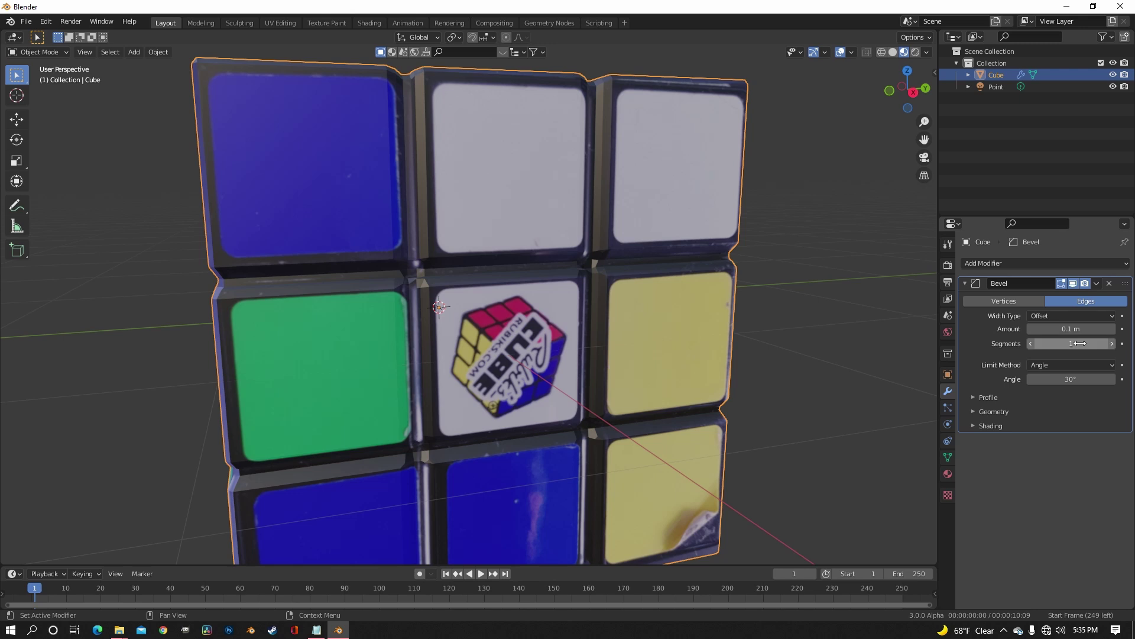
left_click_drag(1080, 343, 1104, 344)
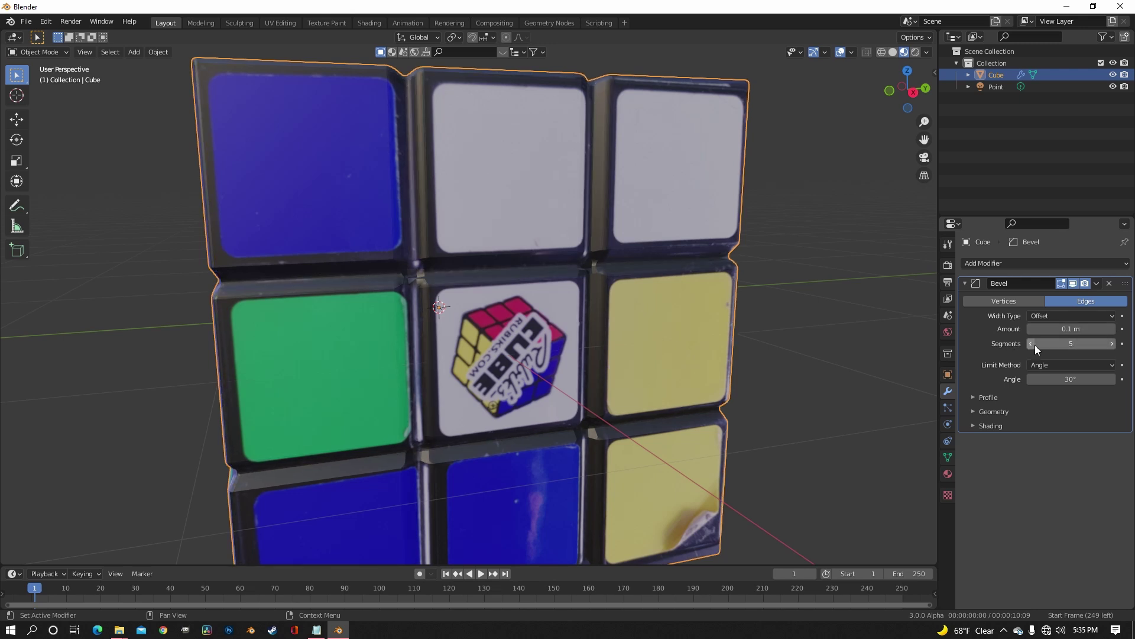
left_click_drag(1041, 347, 1075, 343)
middle_click_drag(857, 332, 722, 336)
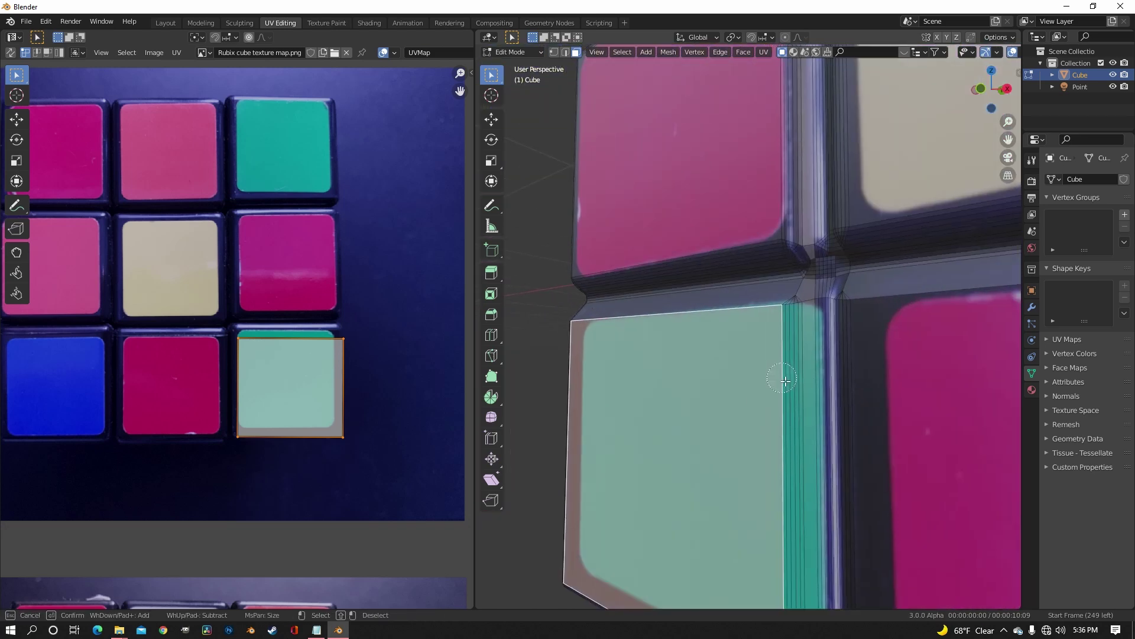
Step: Add the groove faces beside the teal corner tile to the selection, fit their UVs to the teal sticker, and check the result in Object Mode
left_click_drag(785, 380, 802, 375)
scroll(439, 363, "up", 2)
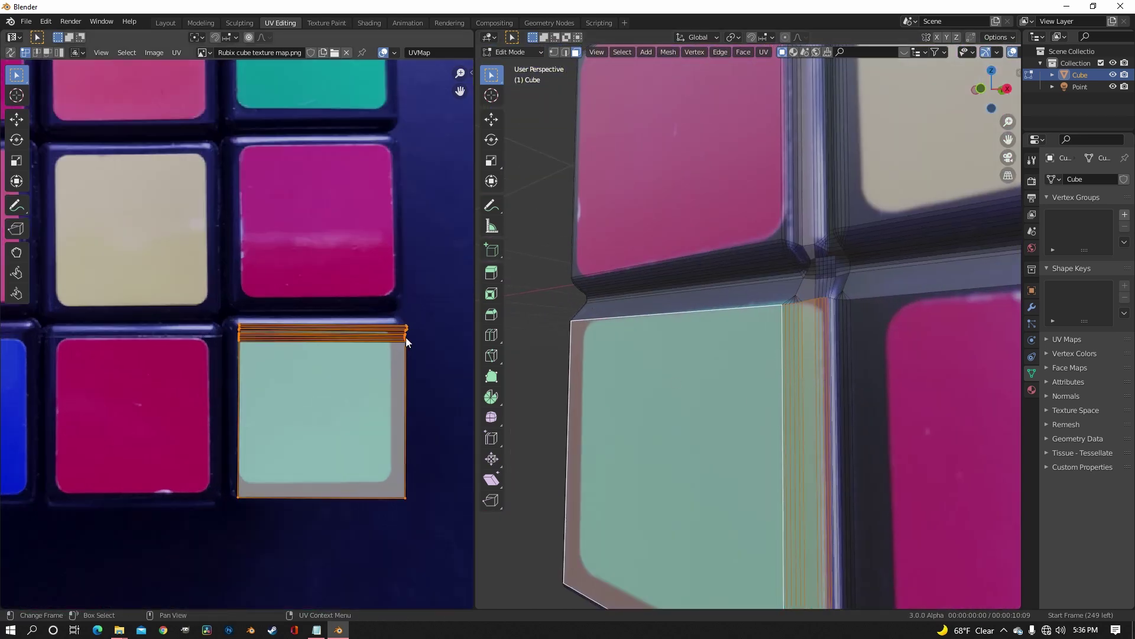
key("s")
left_click(407, 335)
key("g")
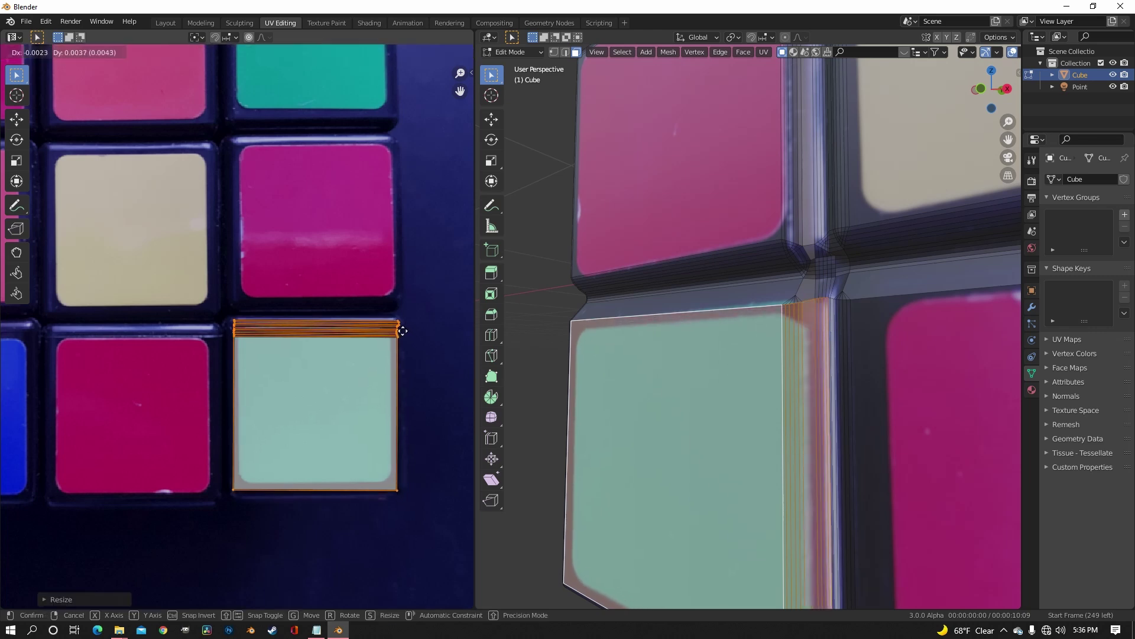
left_click(408, 331)
key("Tab")
scroll(797, 374, "down", 6)
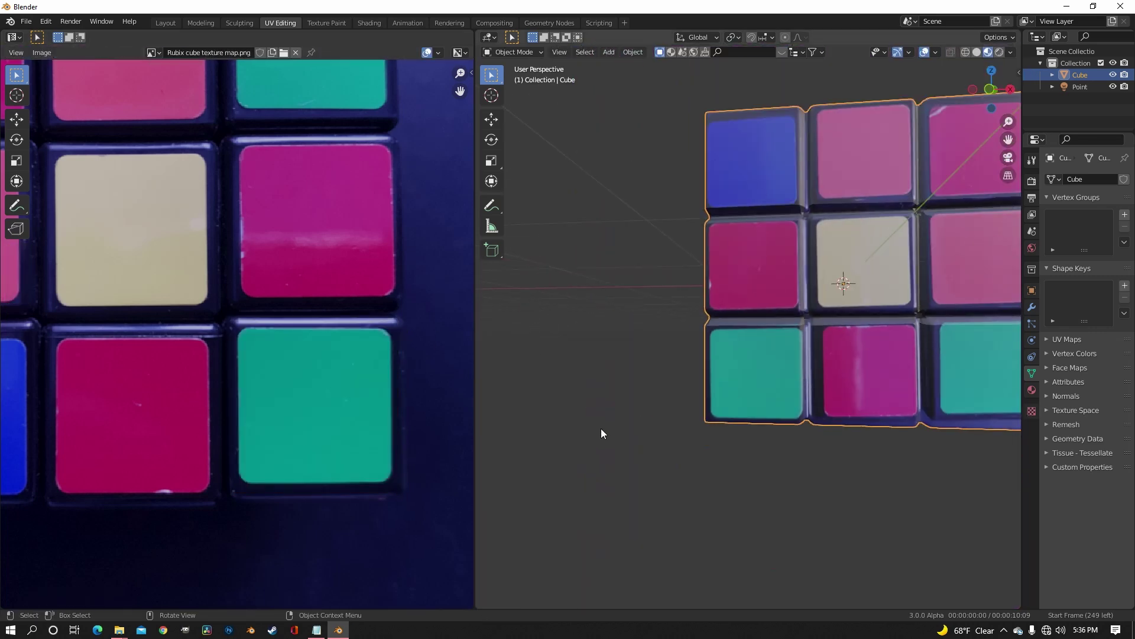
middle_click_drag(657, 434, 671, 380)
scroll(710, 385, "up", 6)
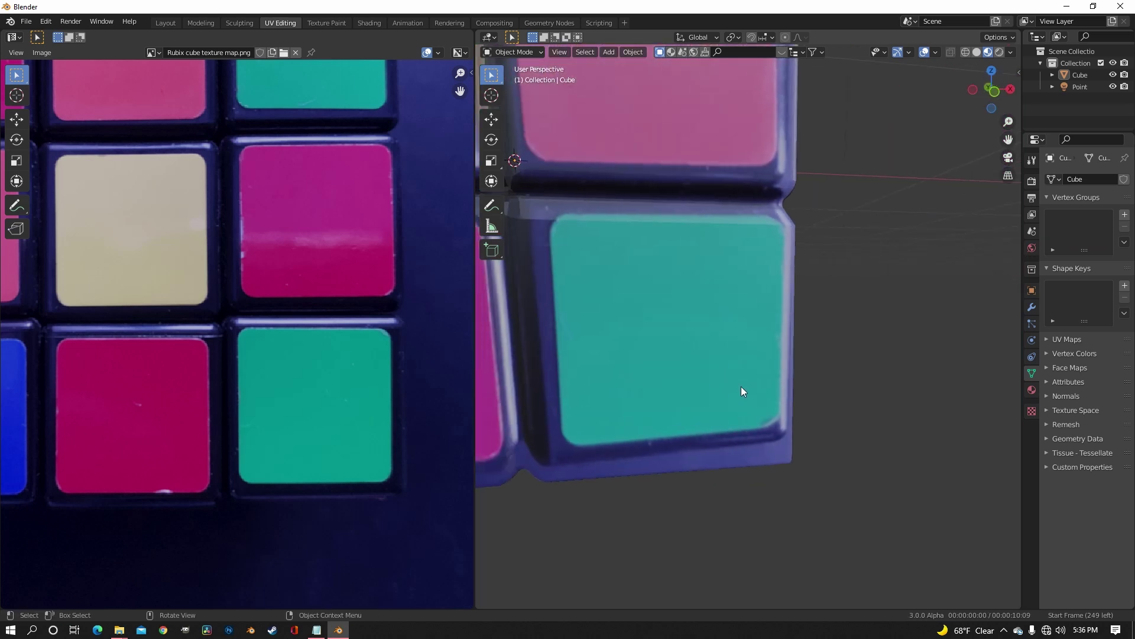
Step: Connect the texture map's Color output to the Specular, Roughness and Normal inputs of the cube material's Principled BSDF
scroll(741, 383, "down", 3)
key("Tab")
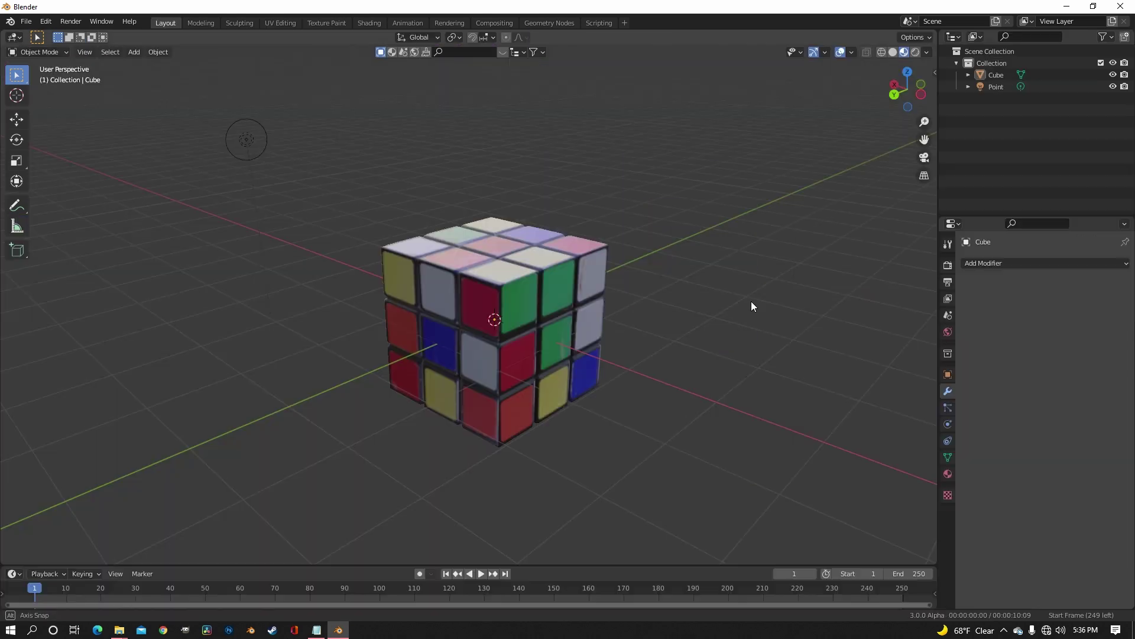
middle_click_drag(751, 301, 582, 302)
left_click(369, 22)
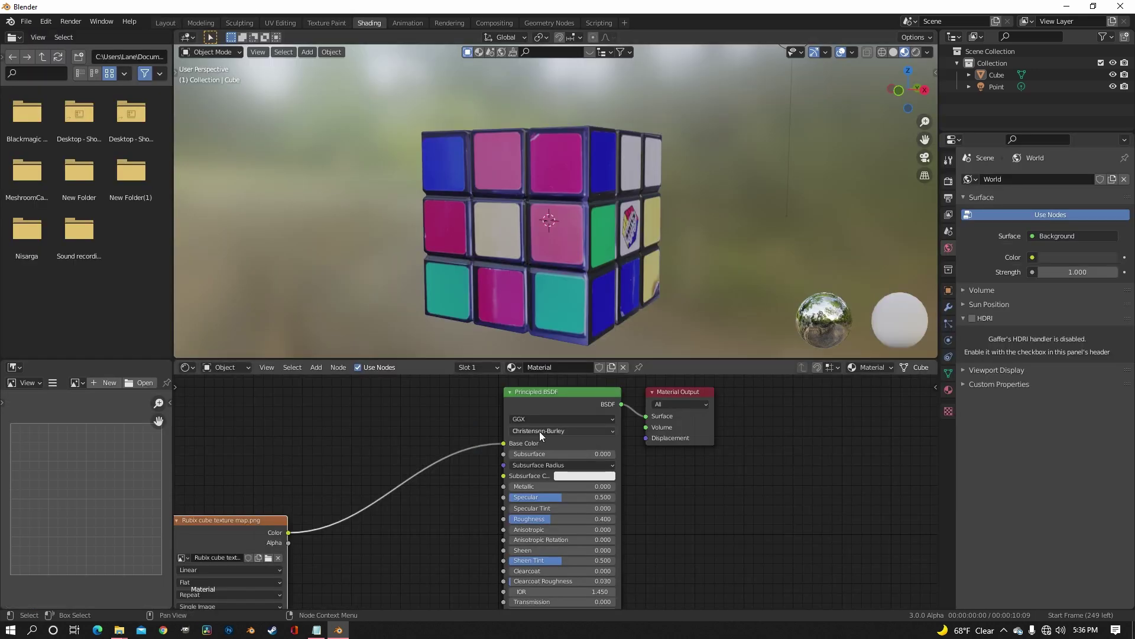
middle_click_drag(317, 531, 329, 497)
left_click_drag(337, 494, 527, 464)
left_click_drag(338, 492, 524, 559)
Step: Insert a Bump node on the link between the texture map and the Normal input, set its strength to 0.400, and check the cube
left_click(457, 491)
key("shift+a")
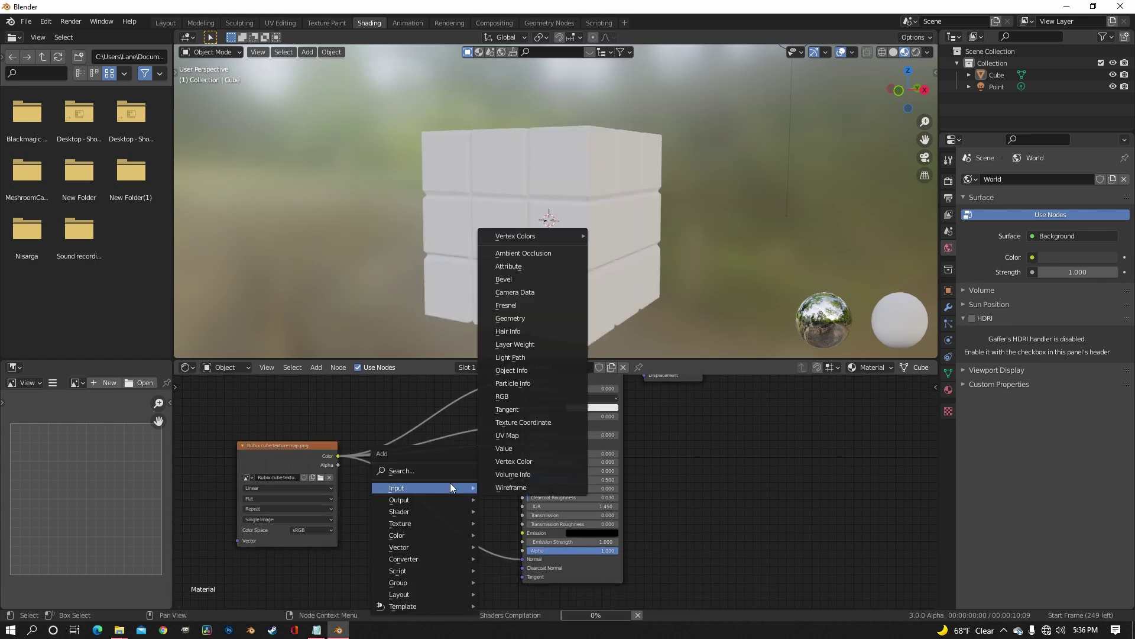
left_click(438, 472)
type("bump")
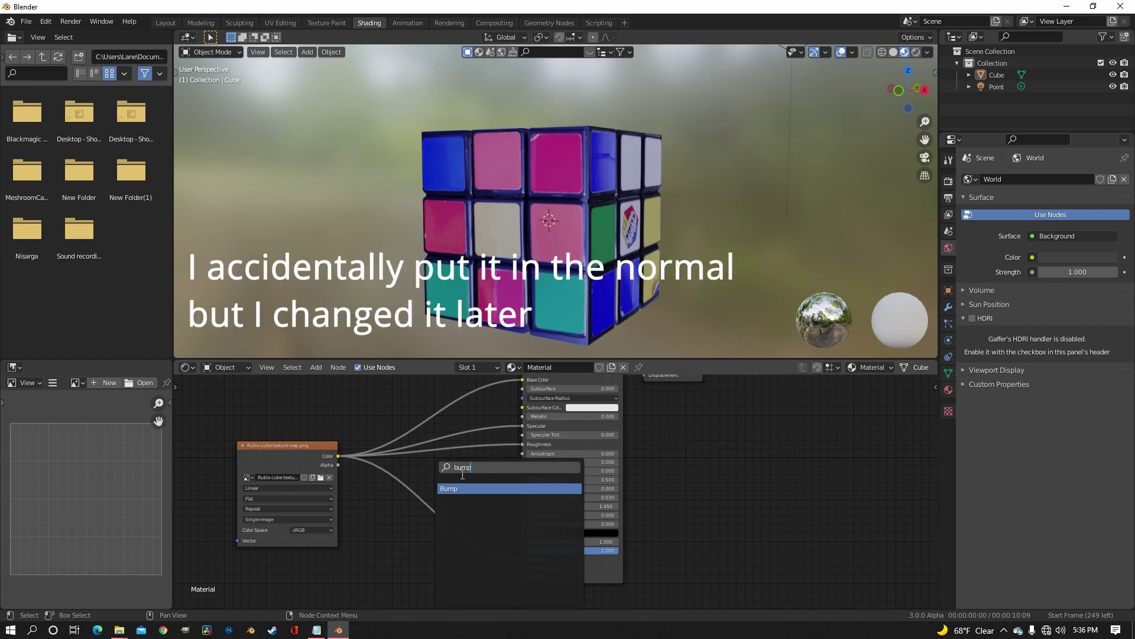
left_click(463, 489)
left_click(465, 500)
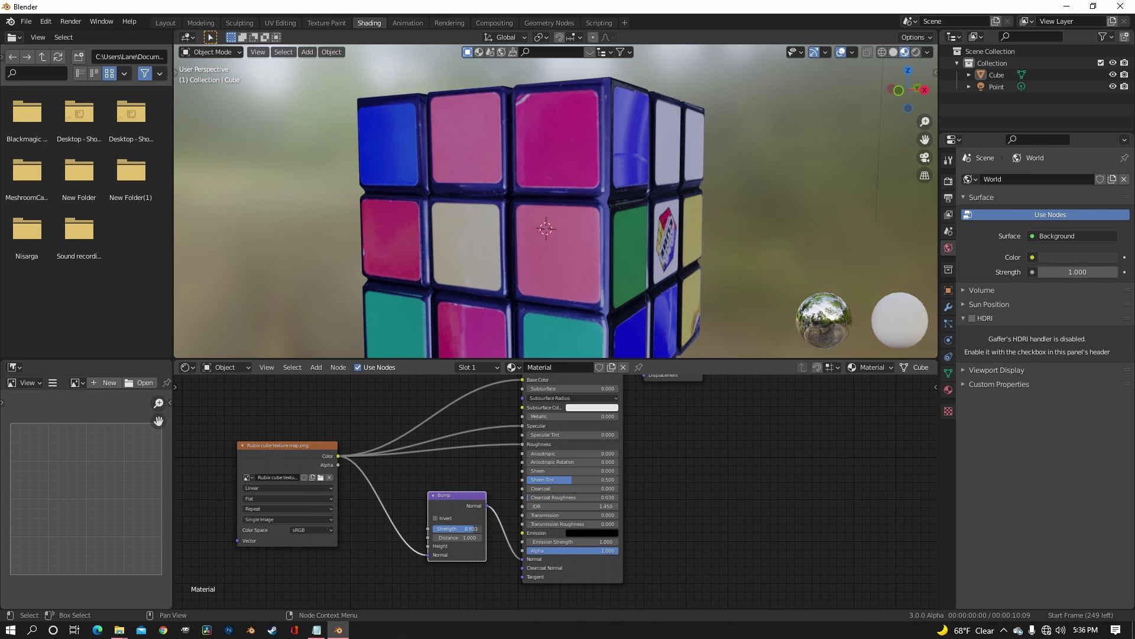
middle_click_drag(551, 258, 779, 275)
scroll(579, 337, "up", 4)
scroll(708, 292, "down", 5)
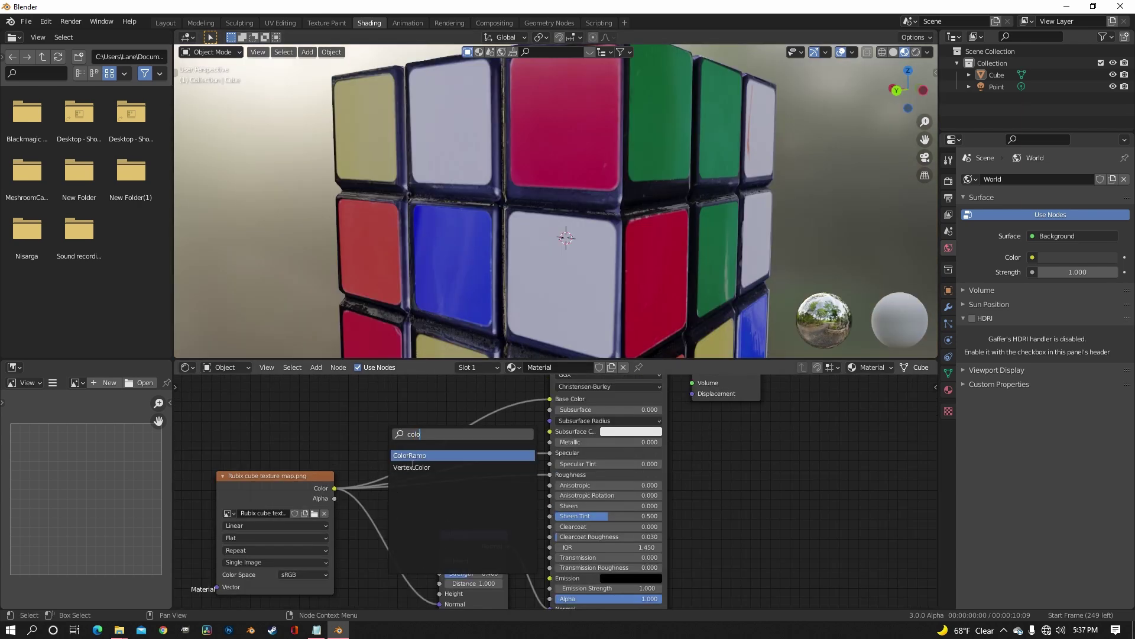
Step: Insert a ColorRamp node on the link between the texture map and the Roughness input, and move the Bump node clear below it
type("olo")
key("Return")
left_click(475, 517)
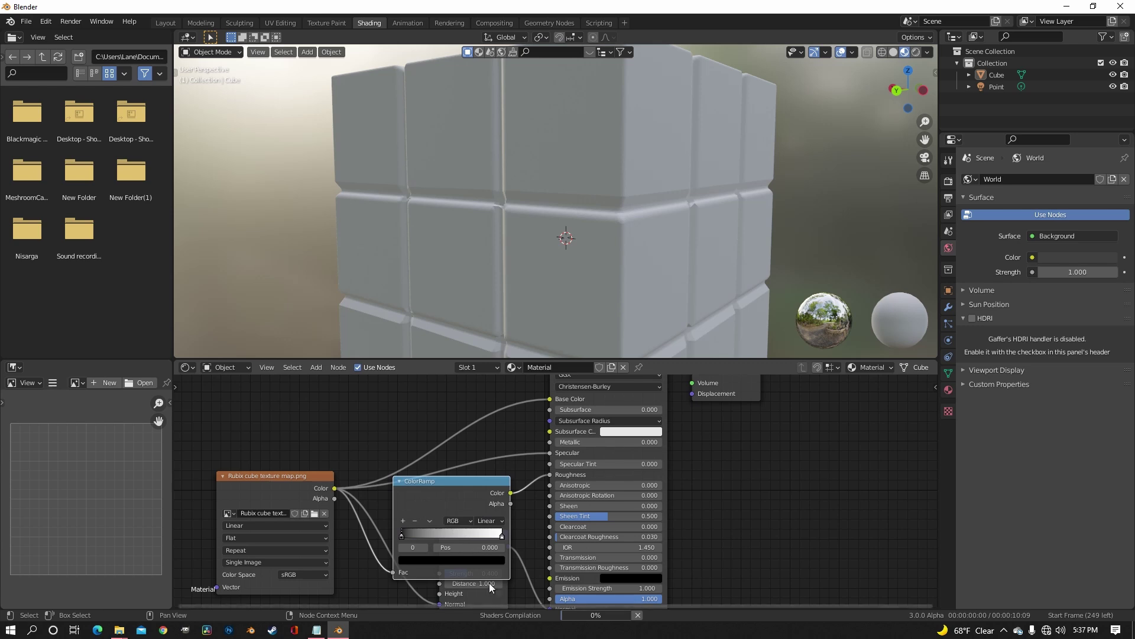
scroll(507, 574, "down", 4)
middle_click_drag(510, 579, 513, 567)
left_click_drag(512, 567, 501, 614)
scroll(515, 450, "up", 1)
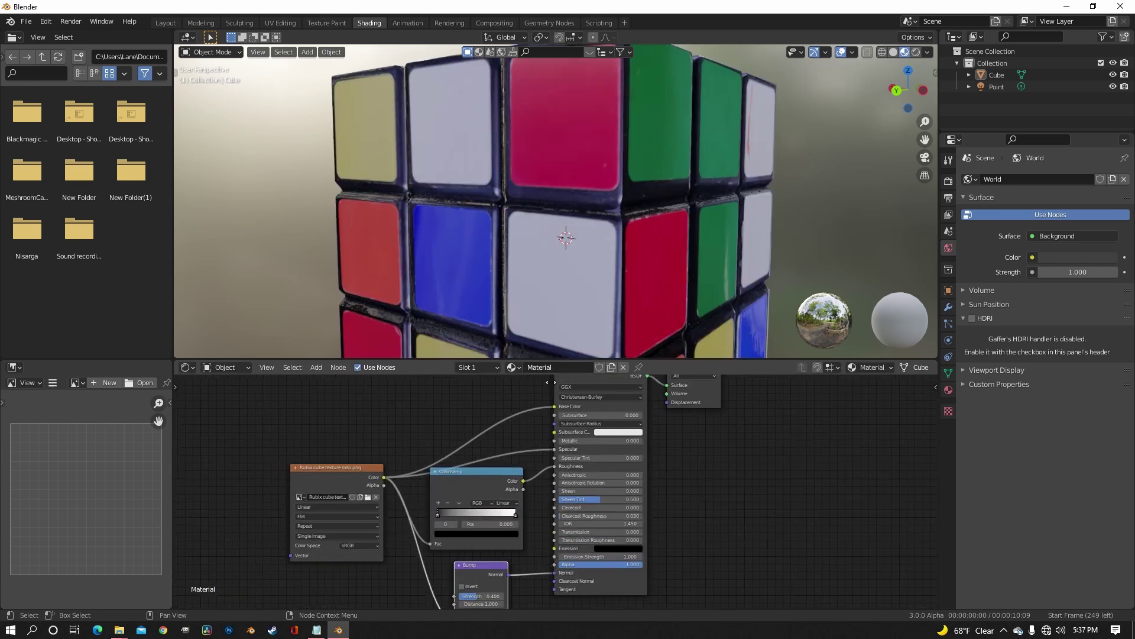
Step: Try different positions for the ColorRamp's black and white stops while checking the reflections on the cube
middle_click_drag(576, 281, 559, 304)
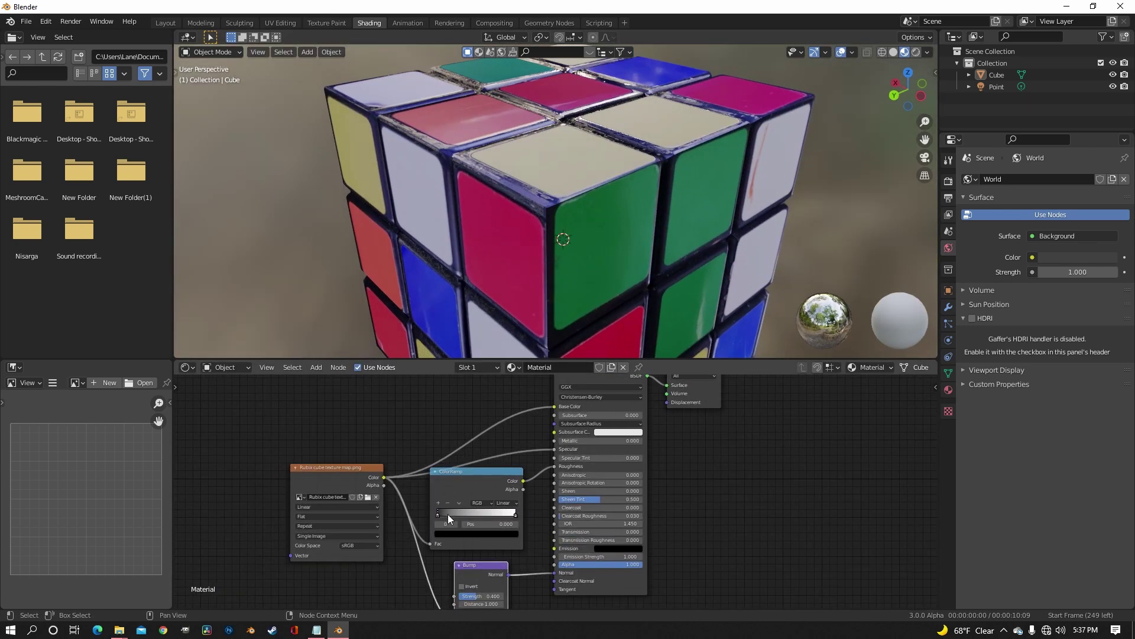
left_click_drag(448, 513, 393, 502)
left_click_drag(515, 516, 455, 512)
middle_click_drag(550, 236, 527, 270)
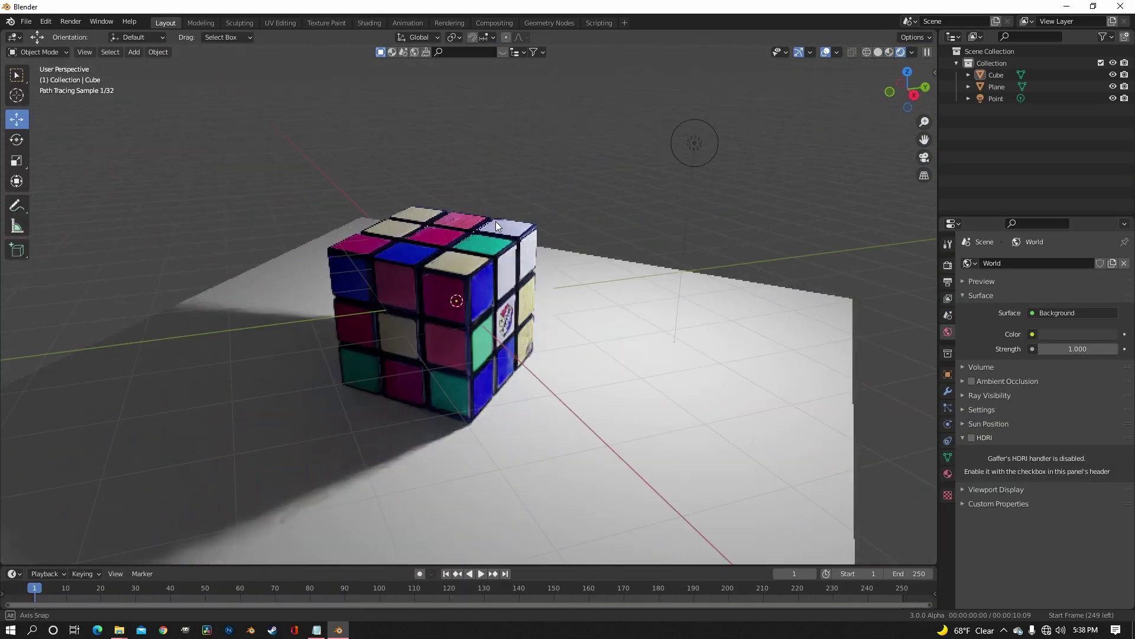
Step: Reduce the Bump node's strength to 0.050 and check the cube's tile surfaces in the rendered view
middle_click_drag(471, 219, 491, 301)
scroll(502, 283, "up", 3)
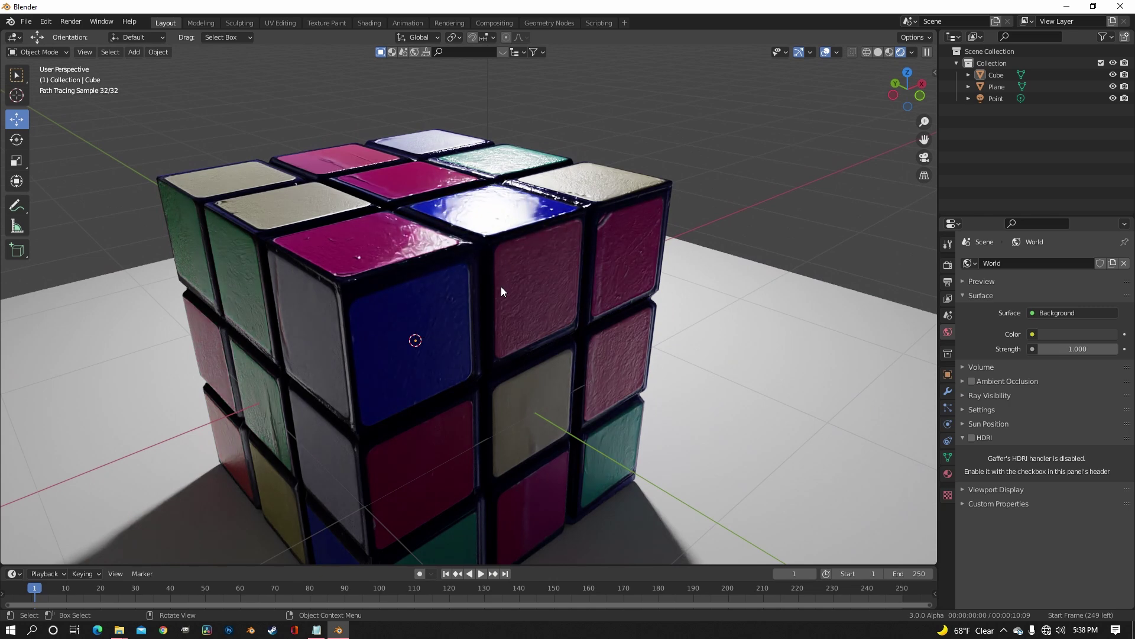
middle_click_drag(408, 182, 431, 196)
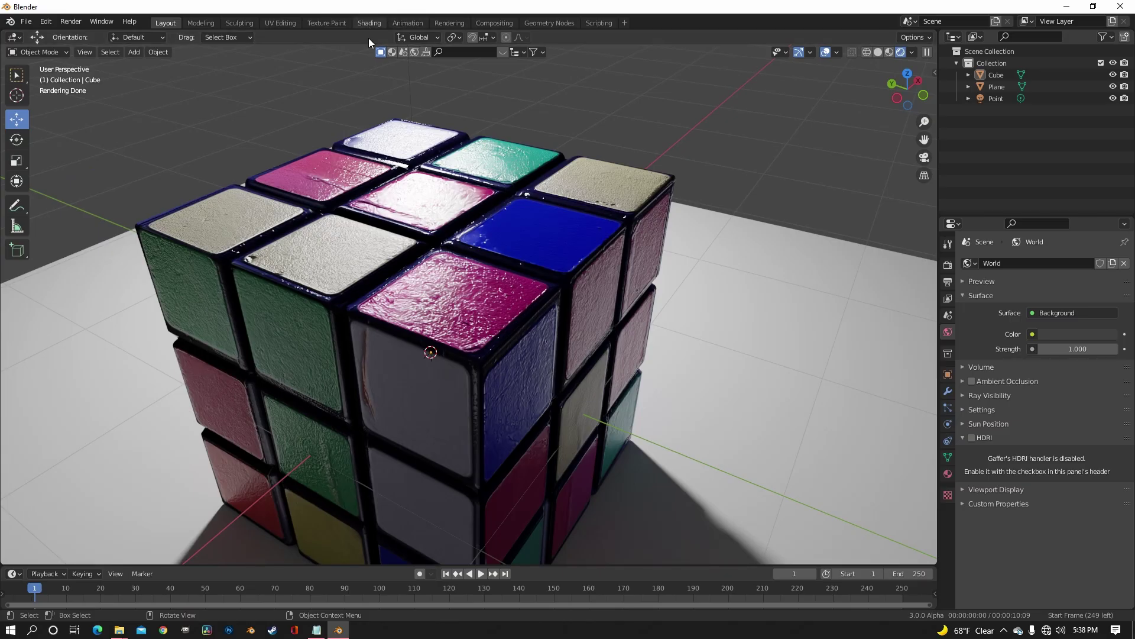
left_click(369, 22)
scroll(552, 496, "up", 3)
left_click_drag(506, 527, 486, 527)
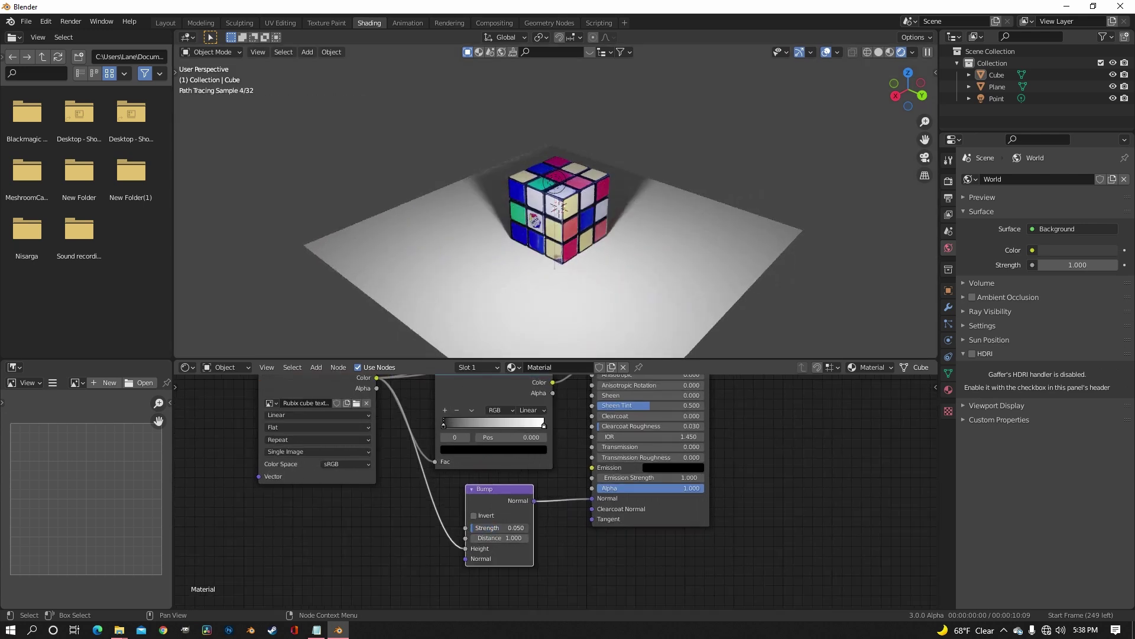
left_click(168, 24)
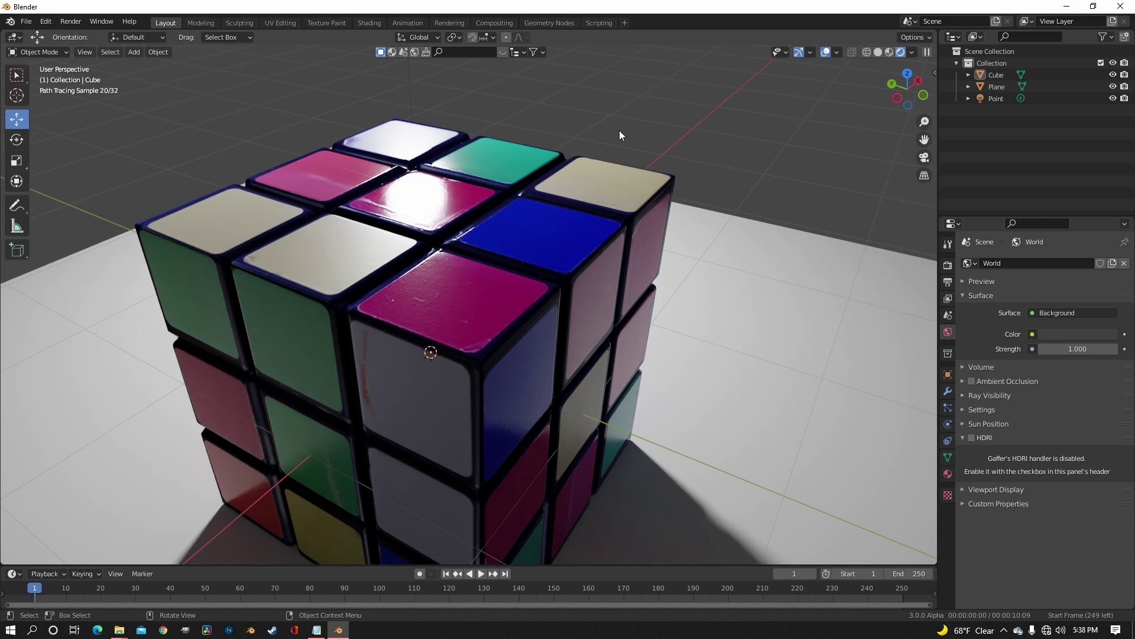